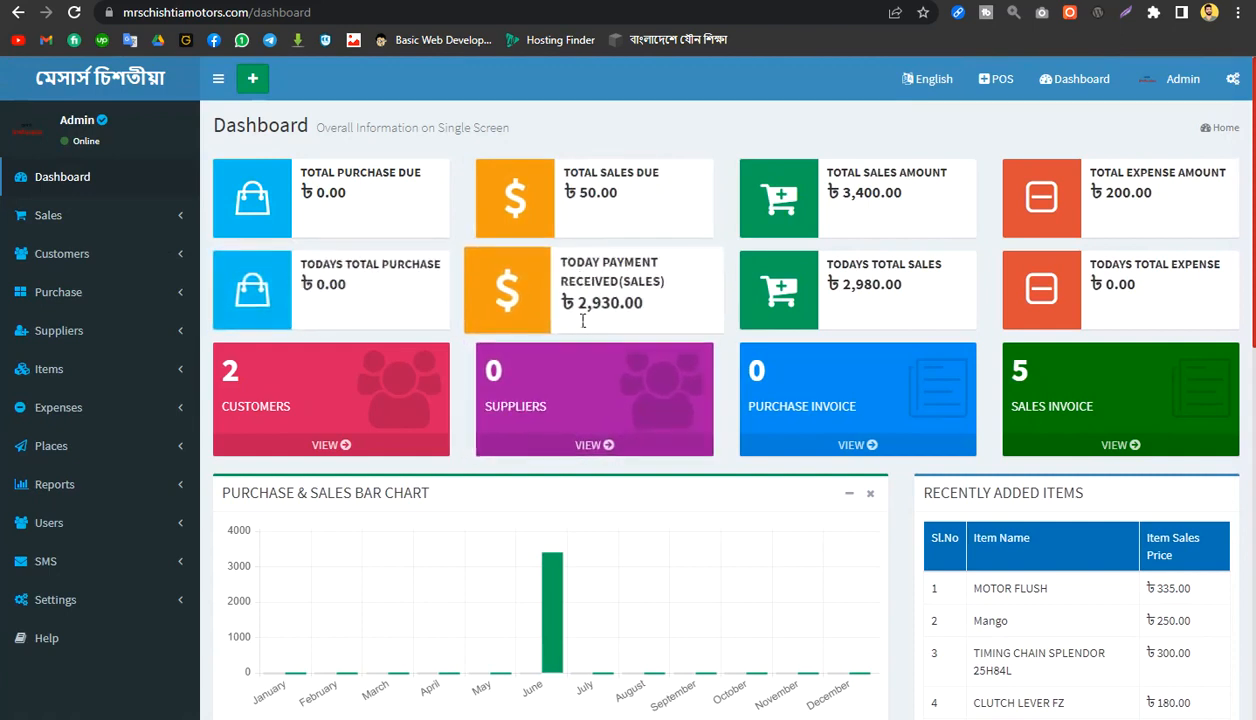
# Step: Review the dashboard figures for today's received sales payments, total sales due, total expense amount and today's total expense
pyautogui.moveTo(585, 318); pyautogui.dragTo(652, 316)
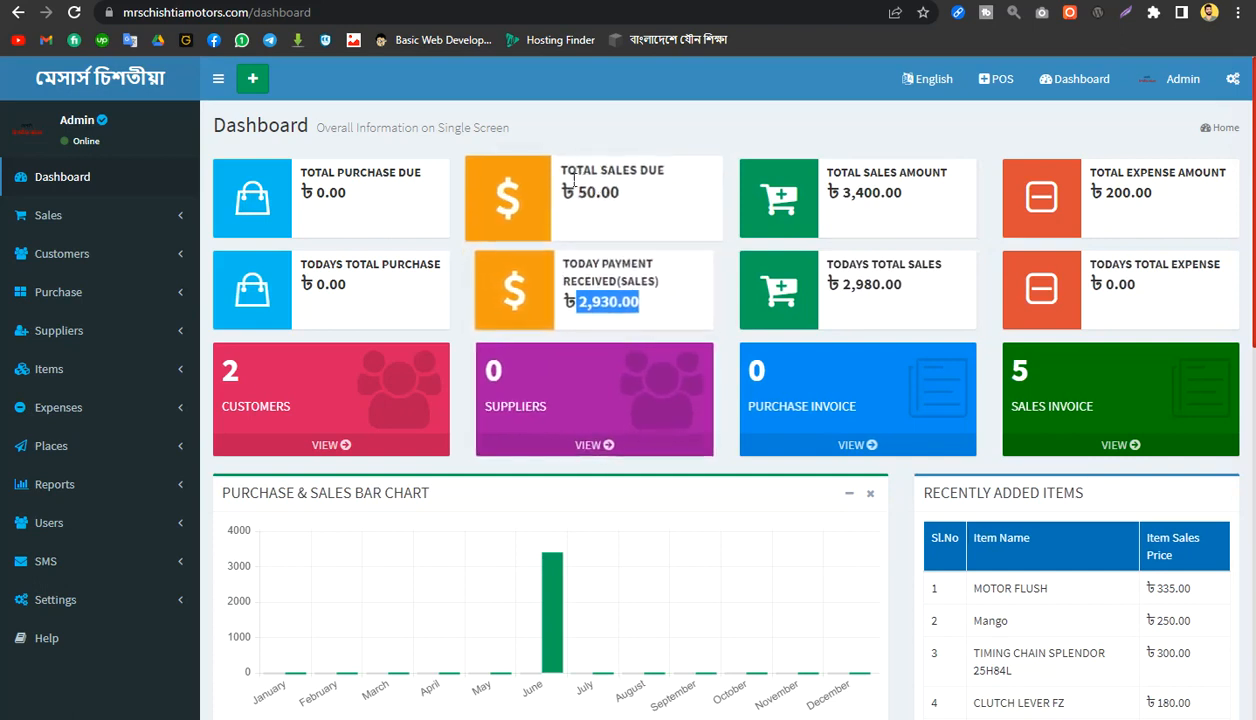
pyautogui.moveTo(566, 170); pyautogui.dragTo(653, 216)
pyautogui.click(698, 148)
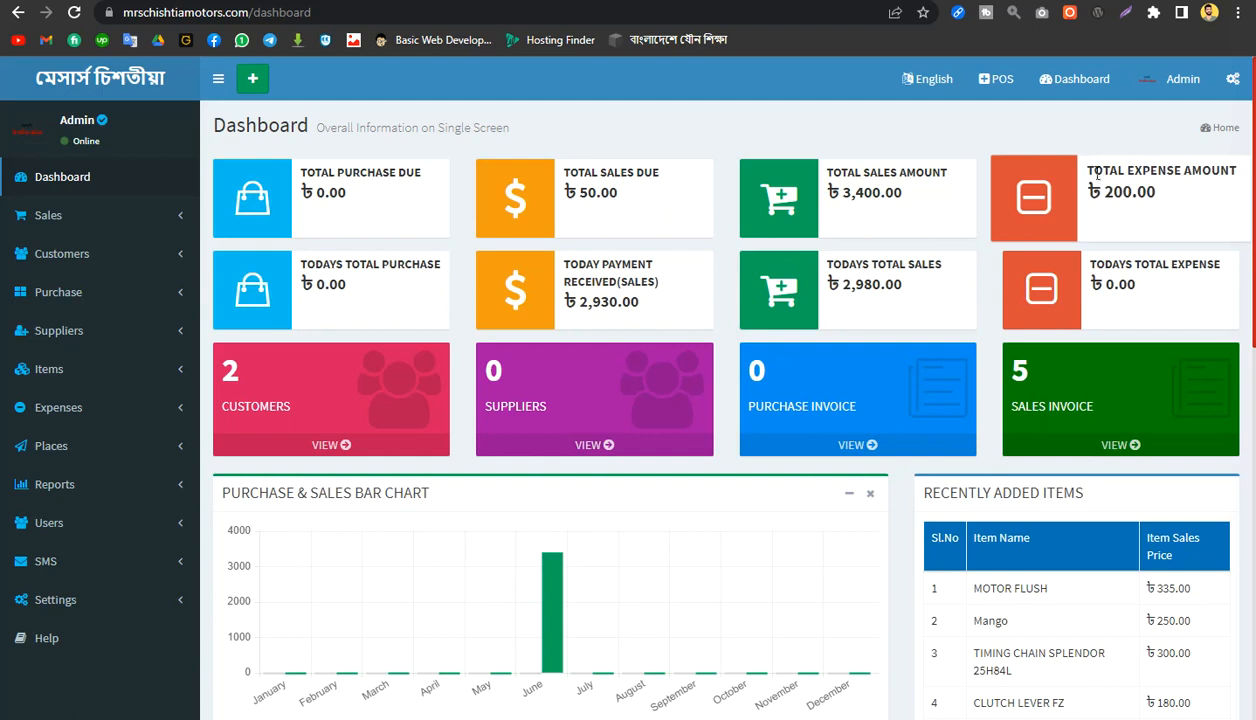
pyautogui.moveTo(1097, 173); pyautogui.dragTo(1150, 200)
pyautogui.click(1106, 140)
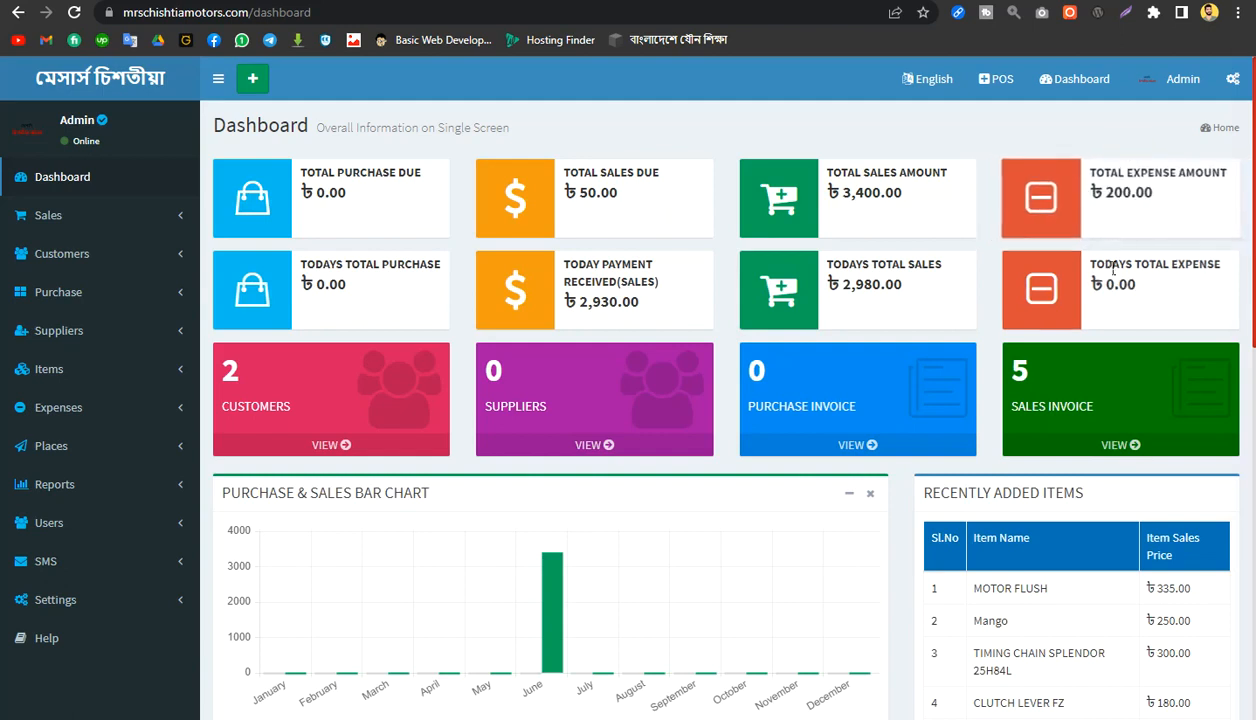
pyautogui.moveTo(1086, 258); pyautogui.dragTo(1133, 292)
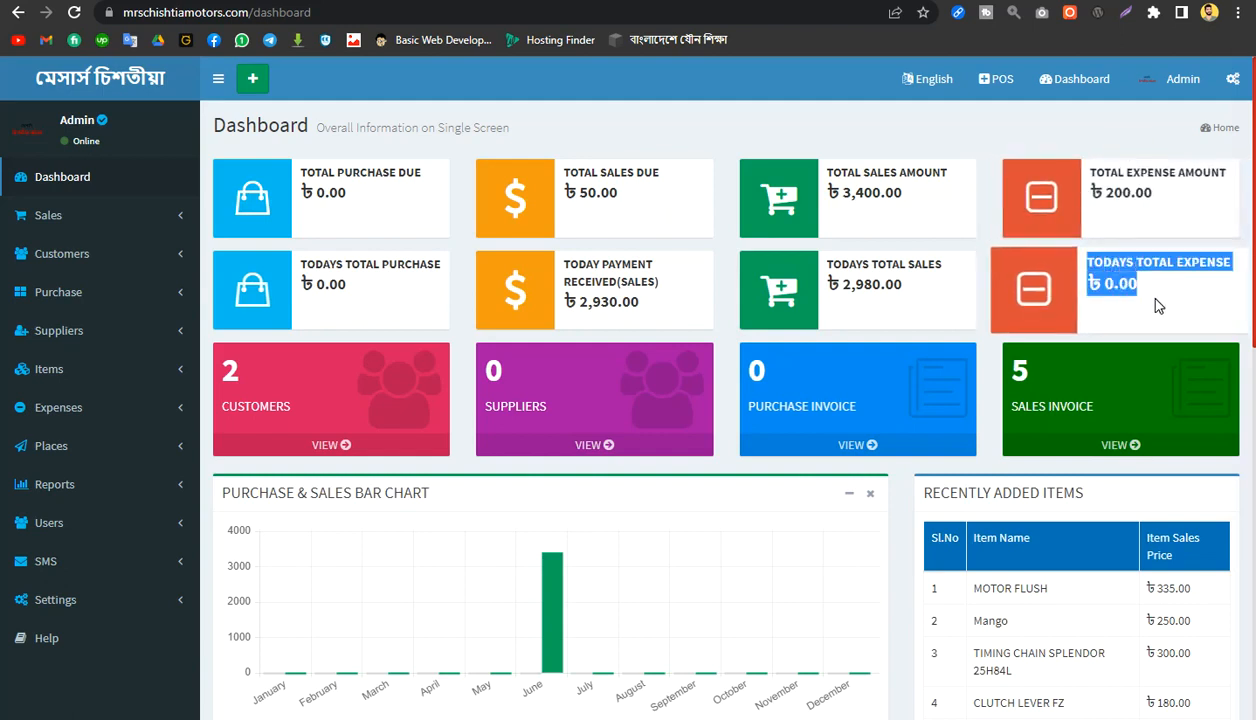
pyautogui.click(984, 170)
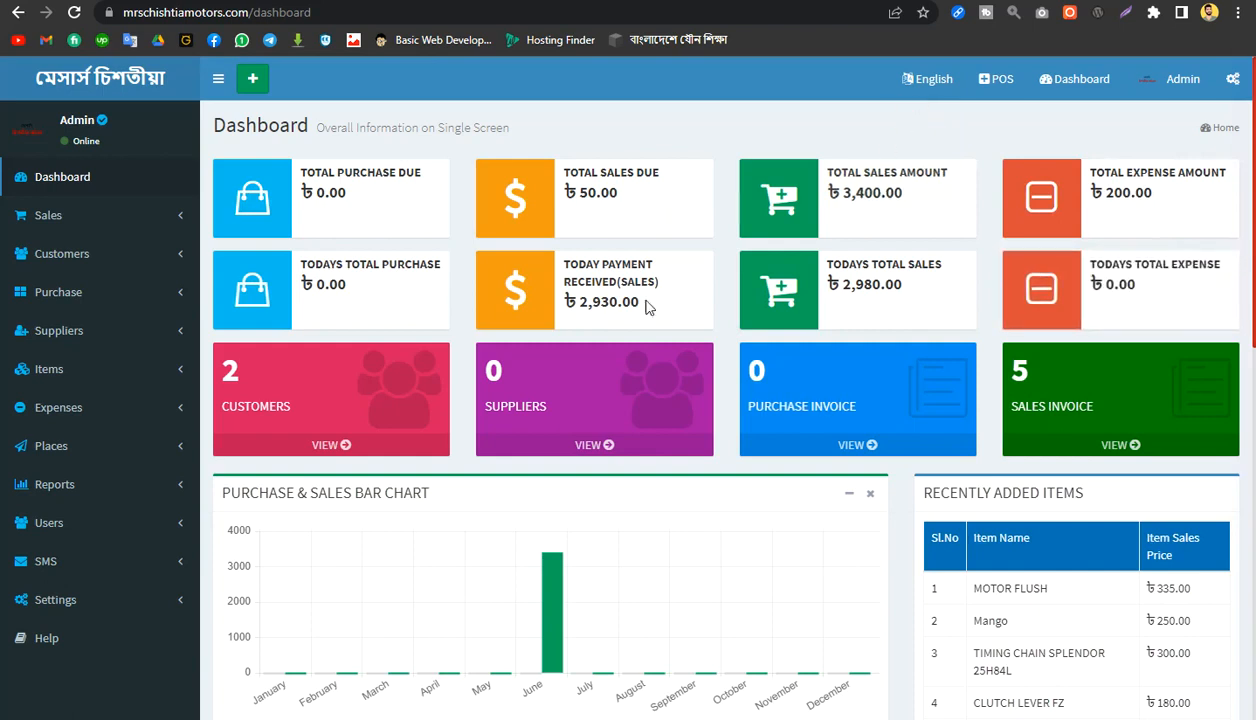
# Step: Open a new expense entry and check which expense categories are available
pyautogui.click(107, 412)
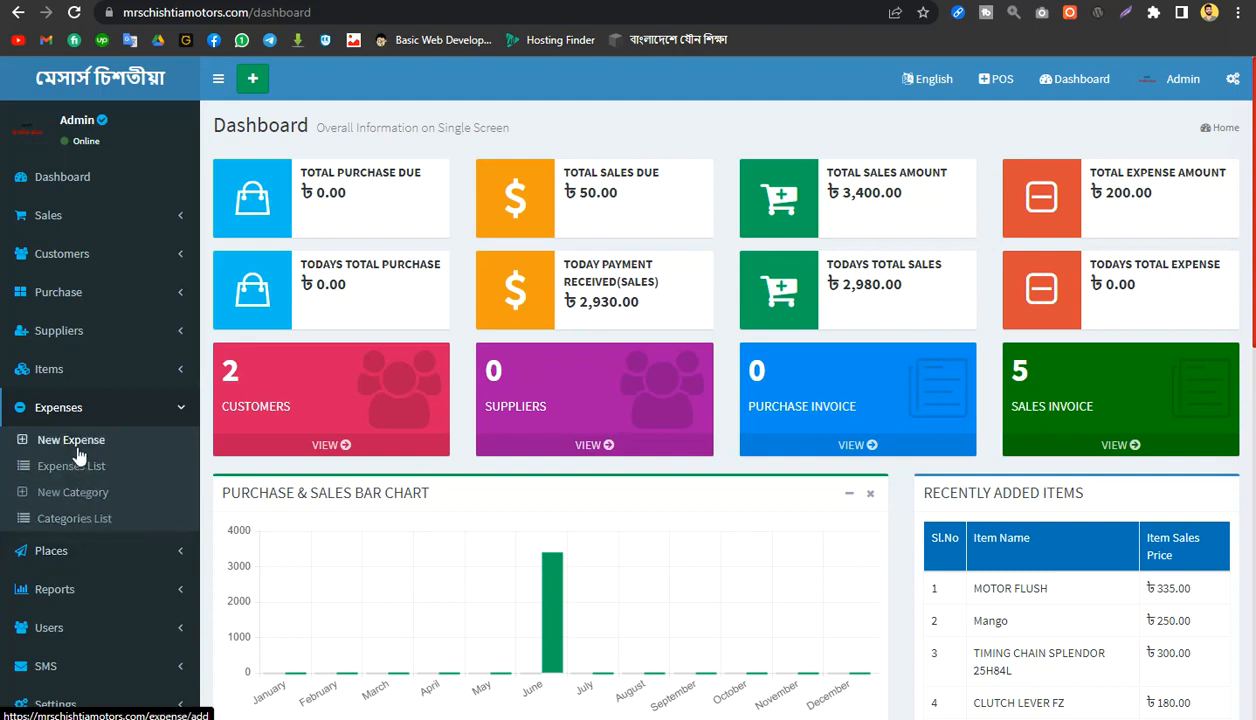
pyautogui.click(79, 453)
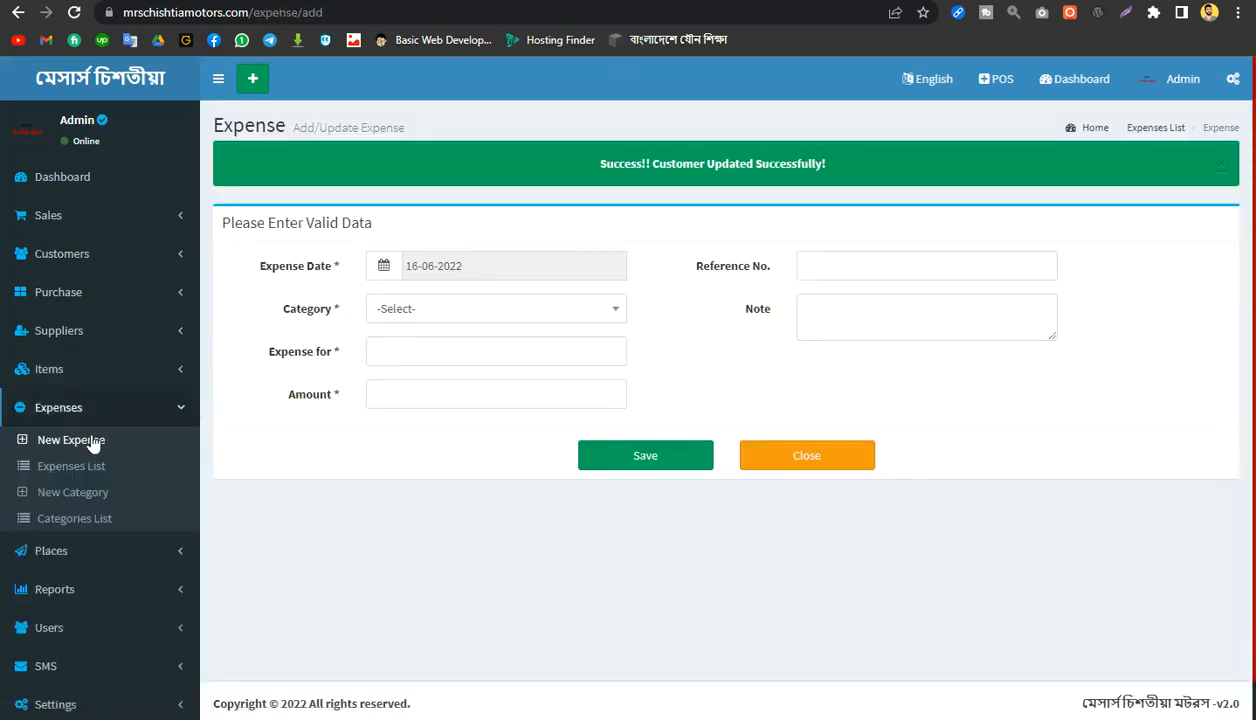
pyautogui.click(503, 310)
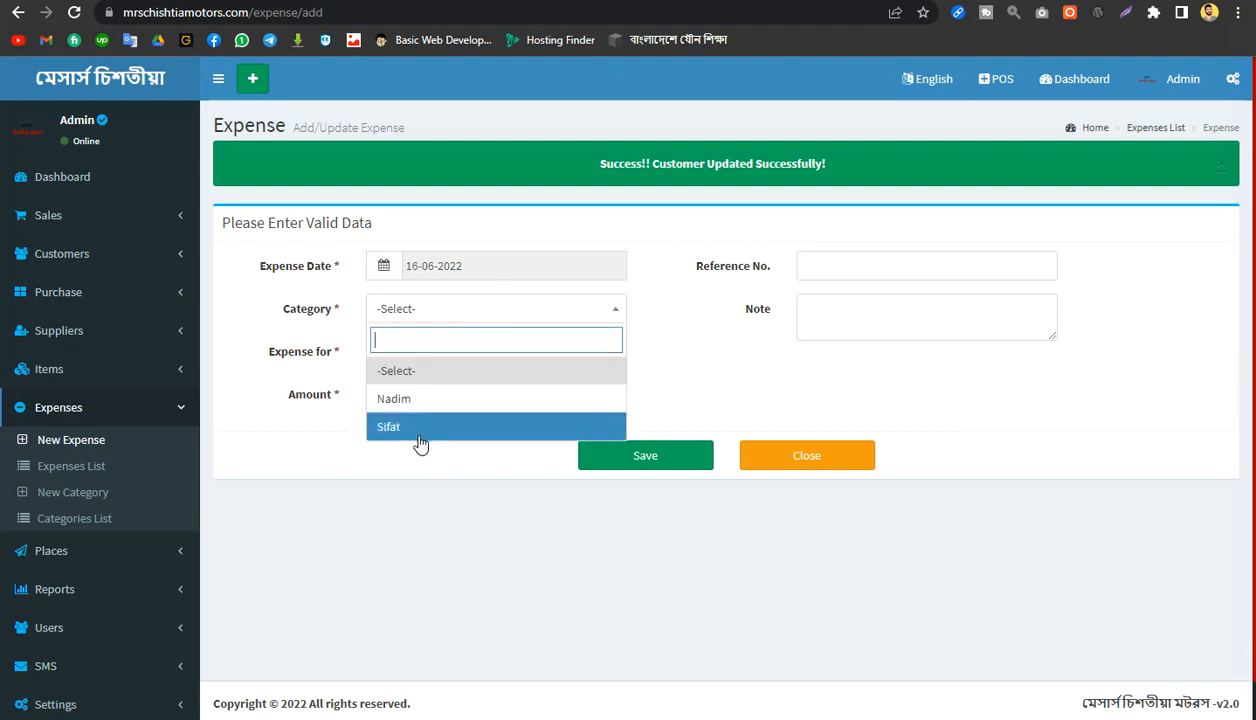
pyautogui.click(621, 309)
pyautogui.click(490, 310)
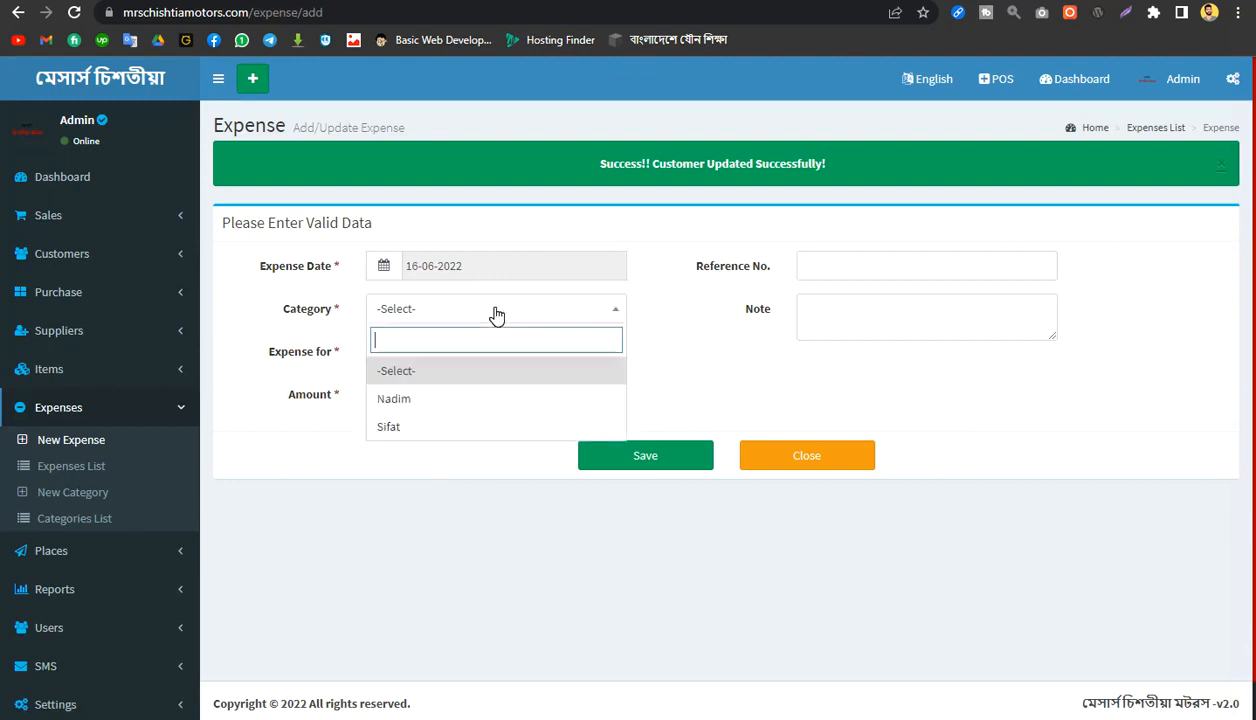
pyautogui.press('Tab')
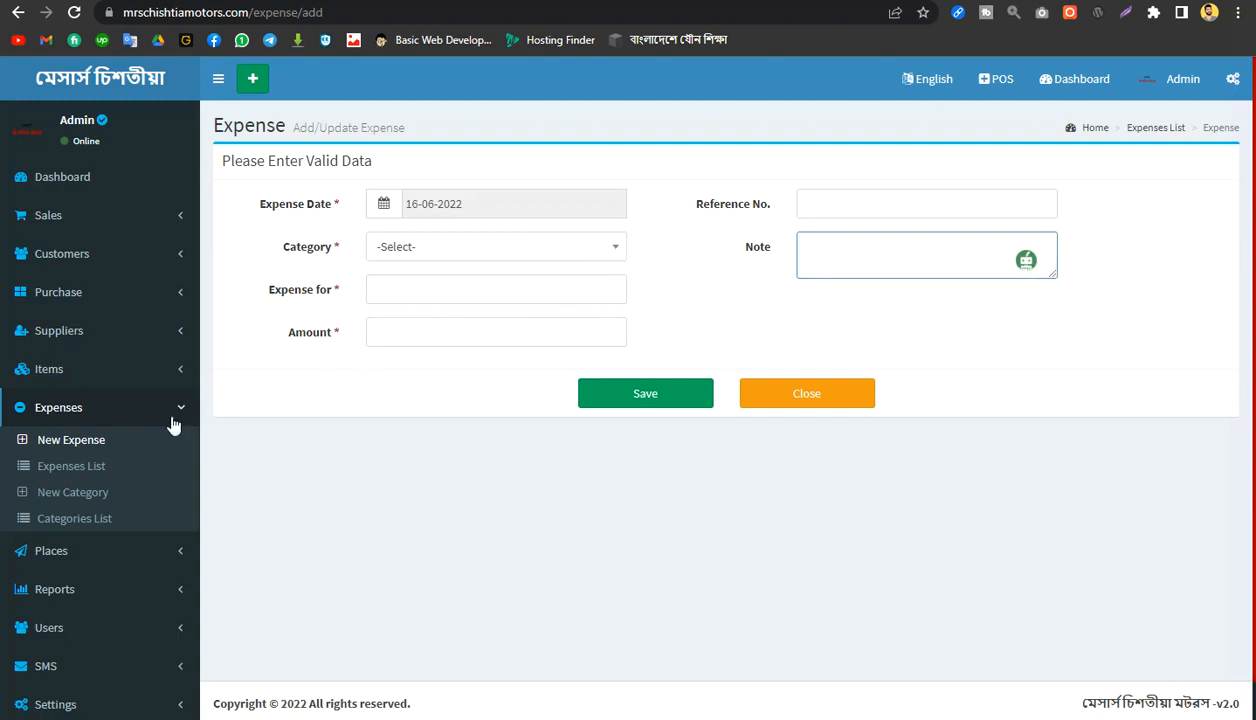
# Step: Create a new expense category named গাড়ি ভাড়া and save it, confirming the record
pyautogui.click(100, 497)
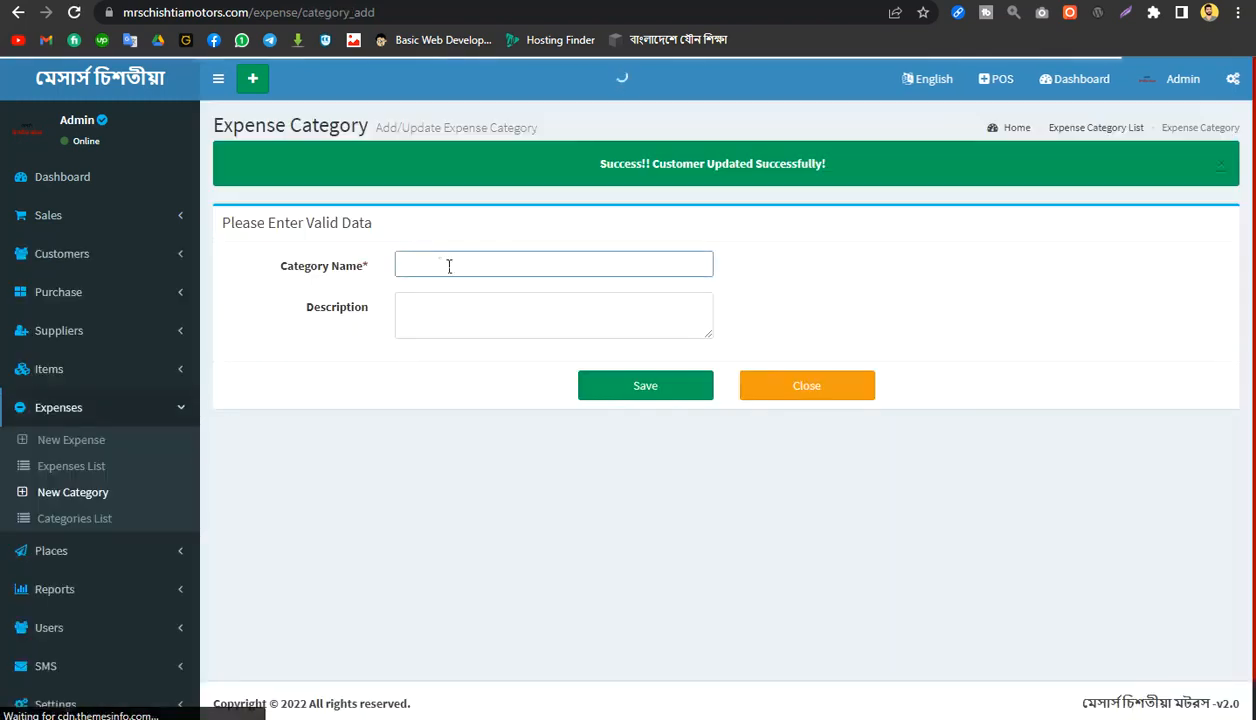
pyautogui.write('gaRi ')
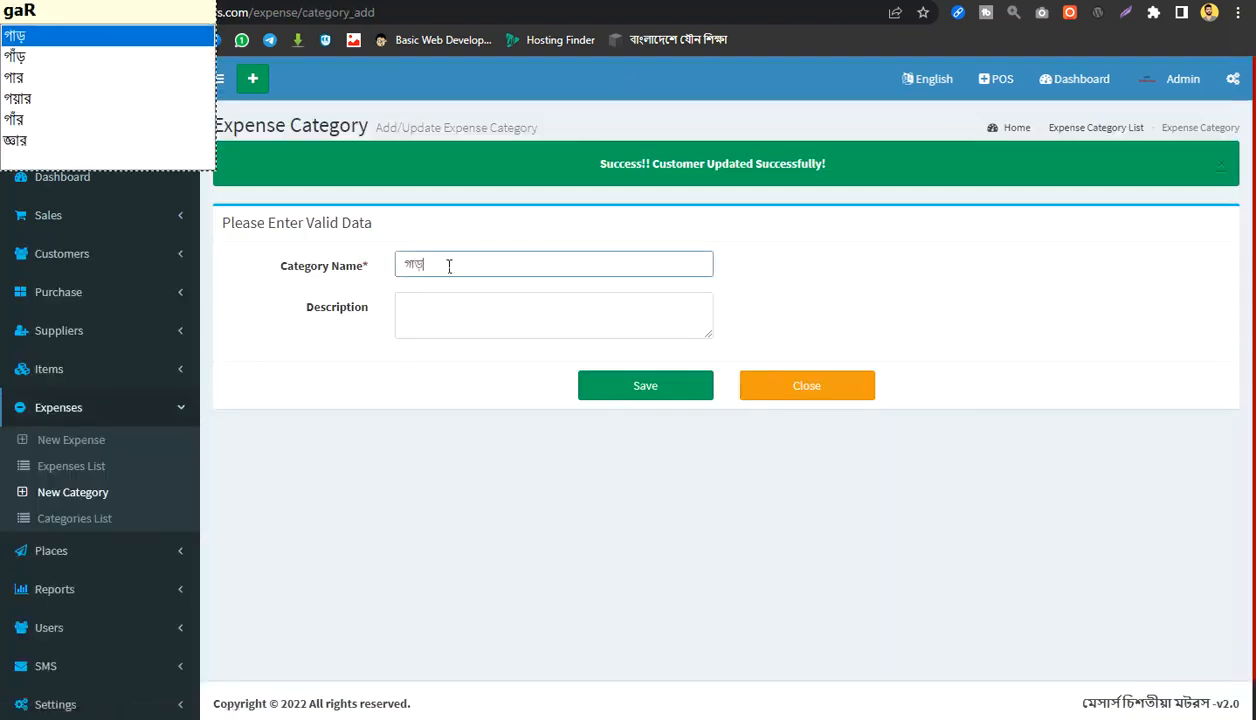
pyautogui.write('Var')
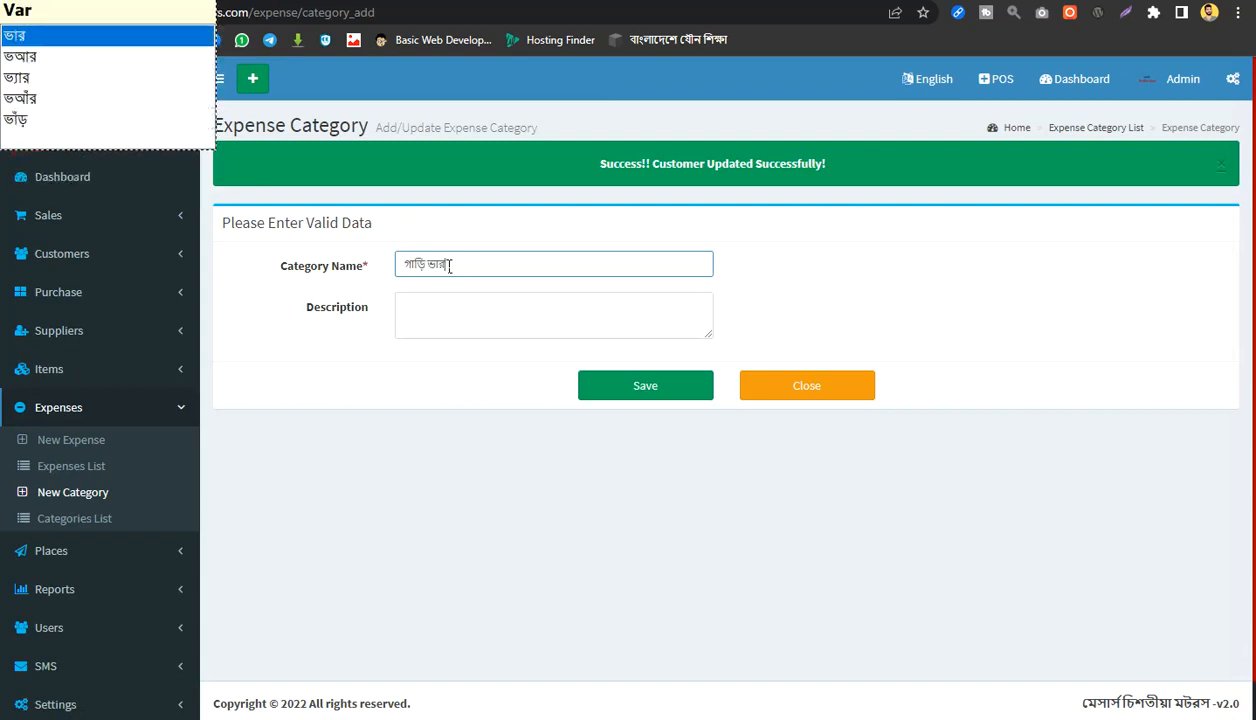
pyautogui.press('BackSpace')
pyautogui.write('Ra')
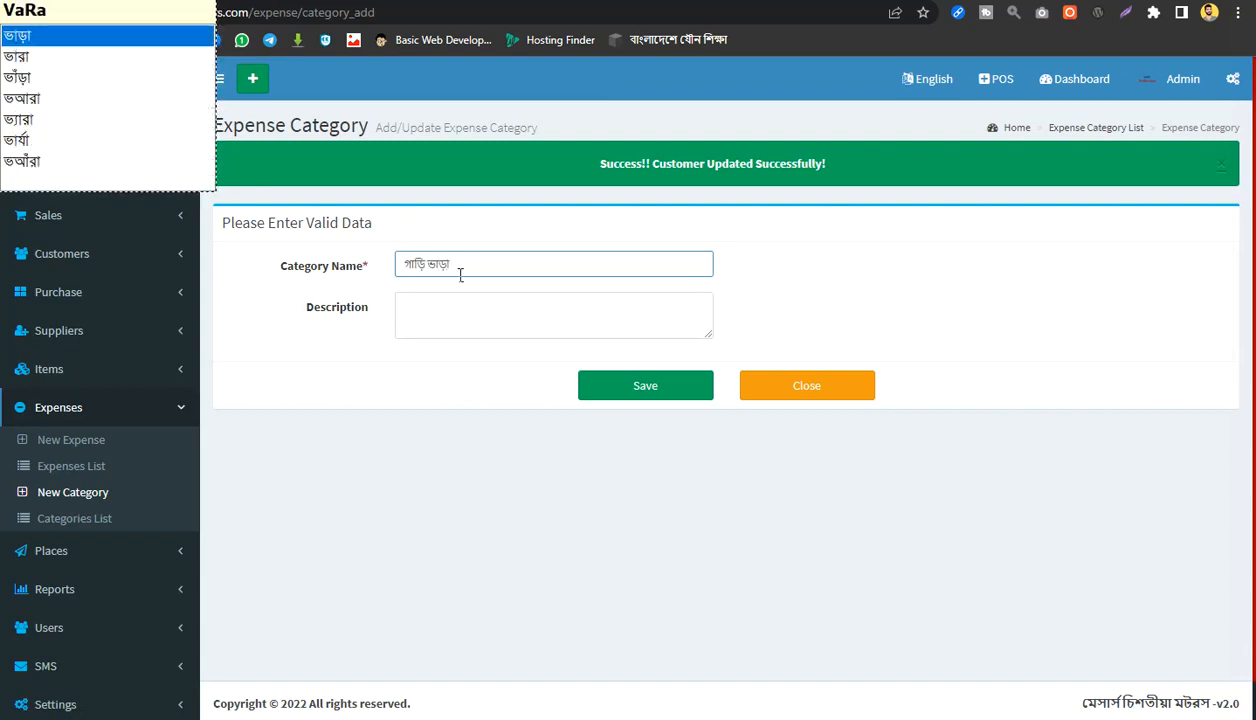
pyautogui.click(645, 390)
pyautogui.click(711, 112)
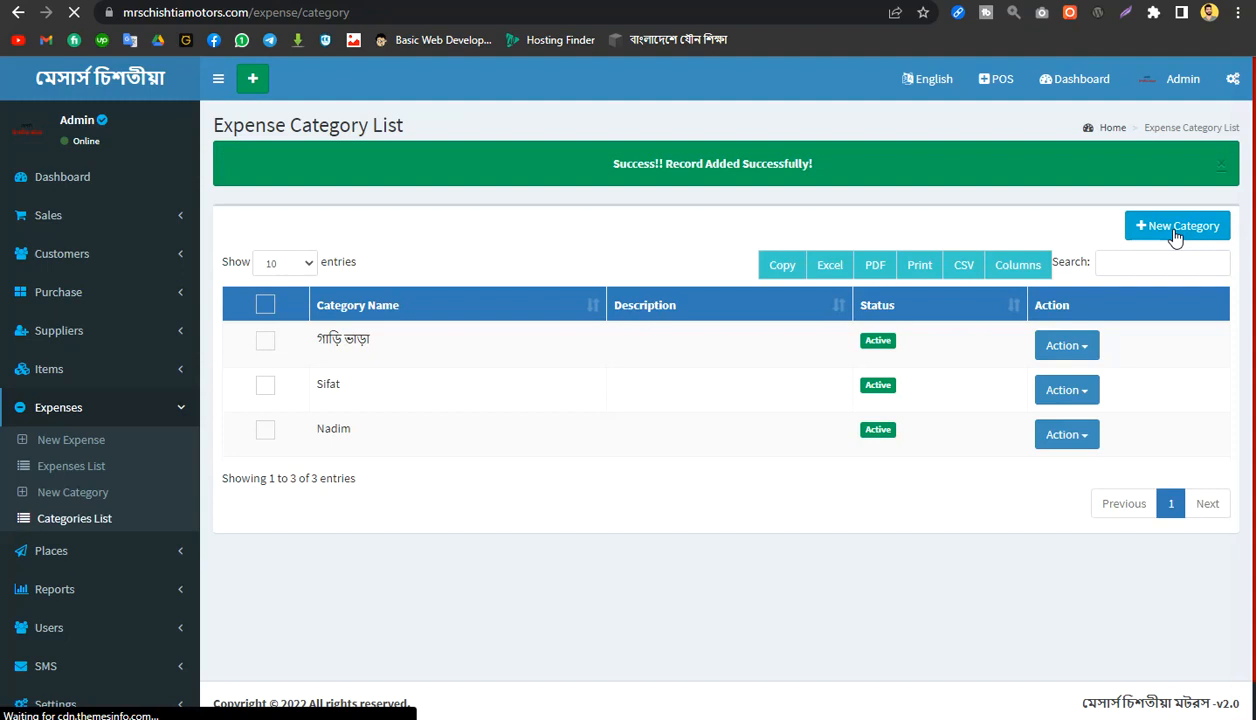
# Step: Add another expense category named মোবাইল খরচ and save the record
pyautogui.click(1176, 236)
pyautogui.click(492, 265)
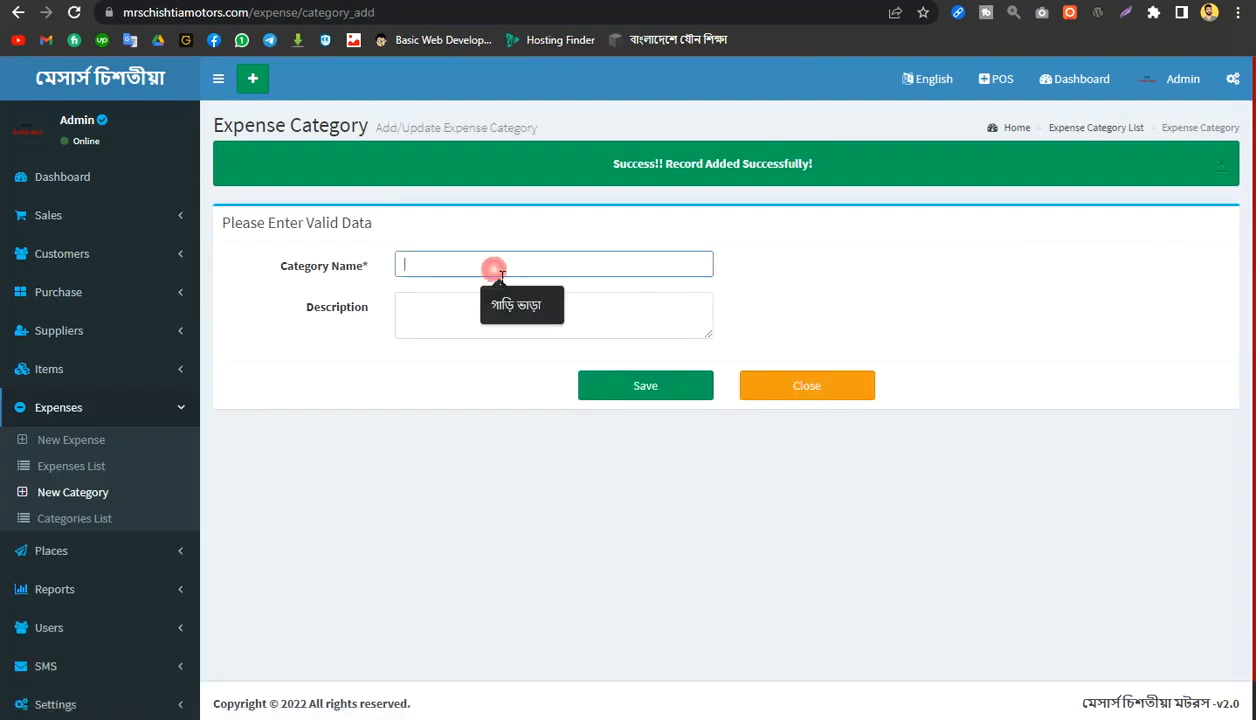
pyautogui.write('mO')
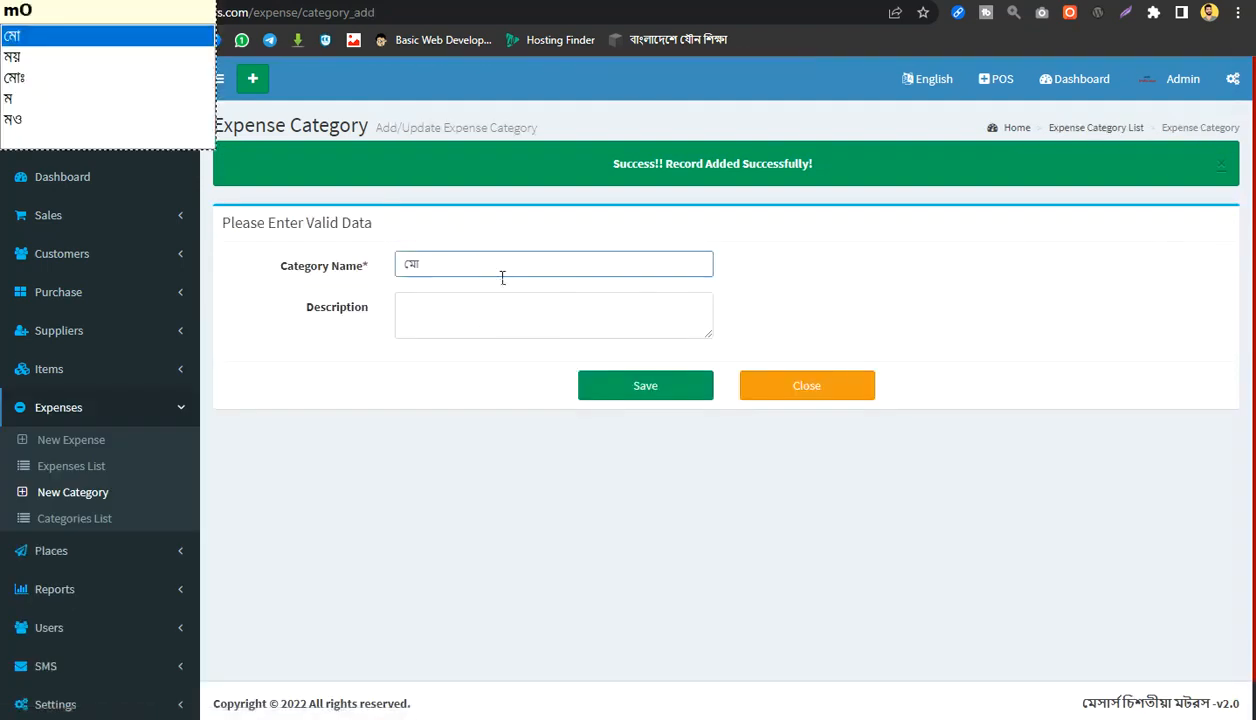
pyautogui.write('bail')
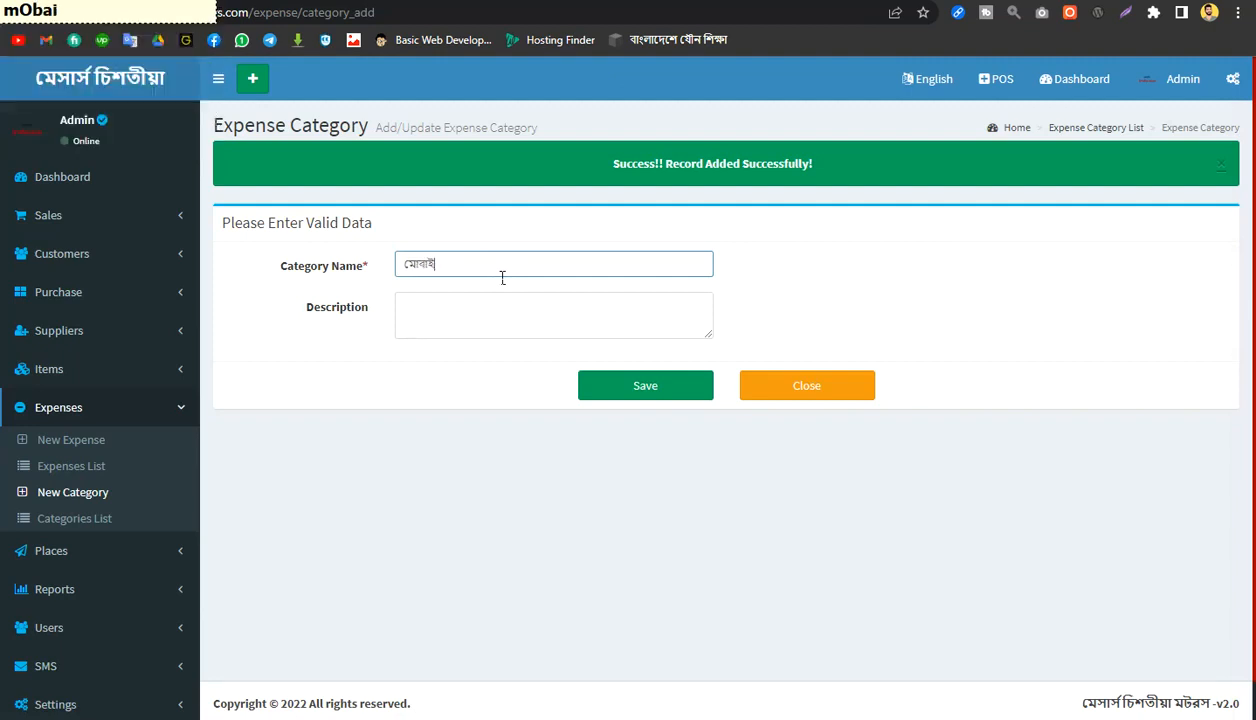
pyautogui.write('khorc')
pyautogui.click(648, 390)
pyautogui.press('Return')
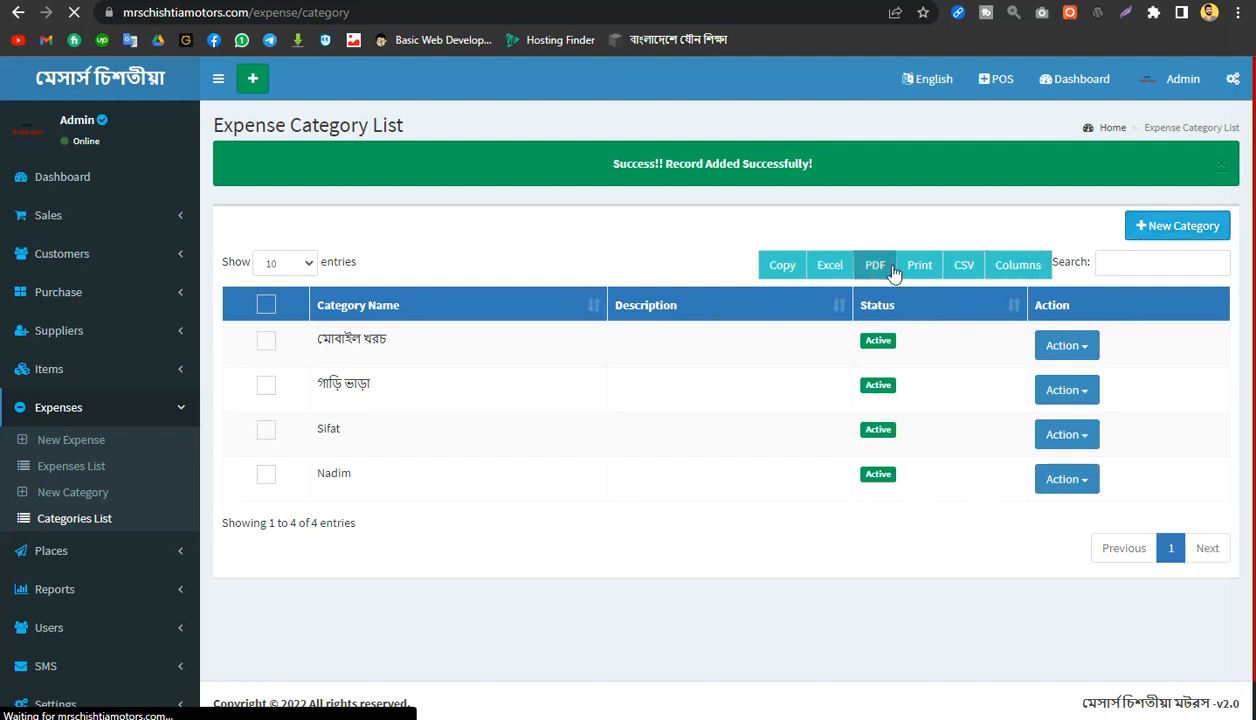
# Step: Add an expense category named সকালের নাস্তা and save the record
pyautogui.click(1198, 229)
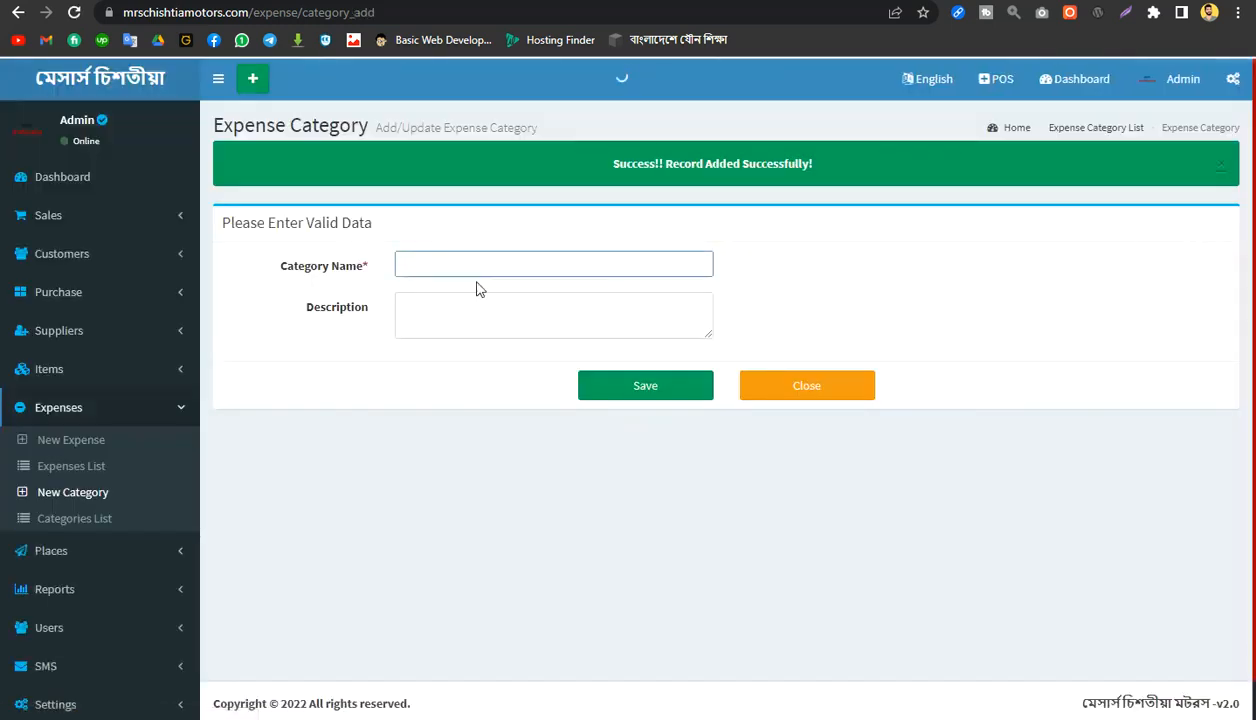
pyautogui.click(466, 268)
pyautogui.write('so')
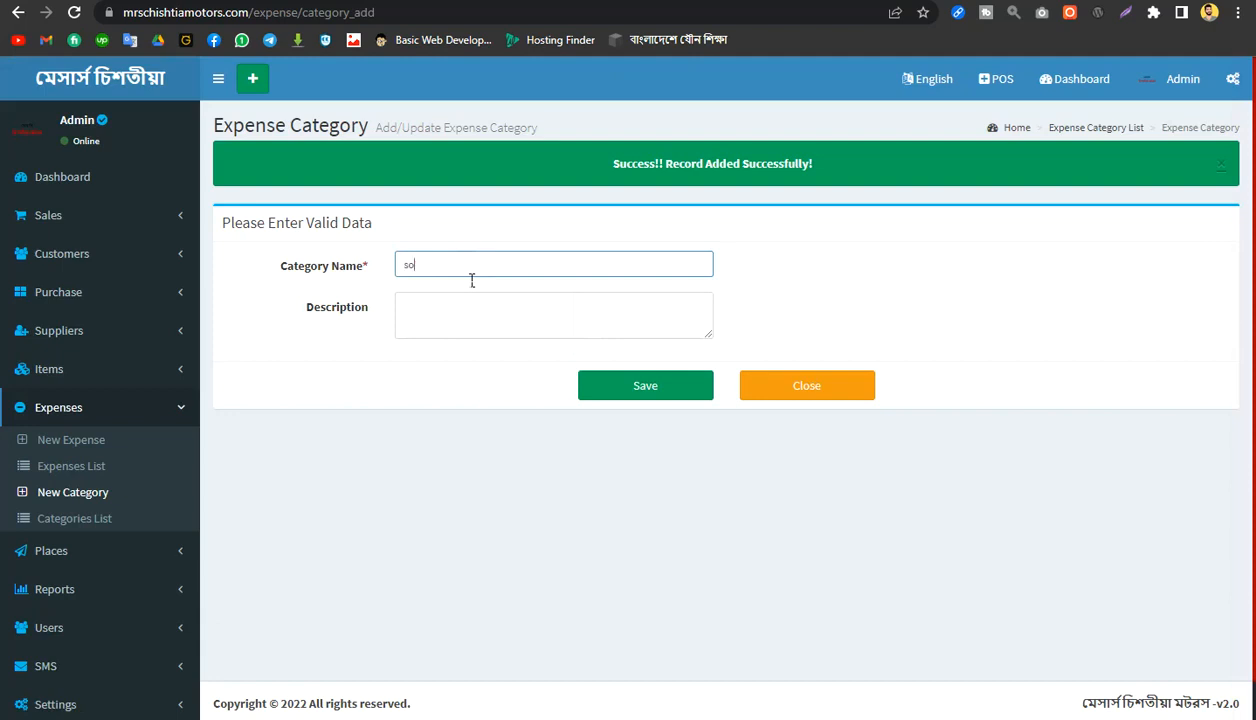
pyautogui.write('sokaler')
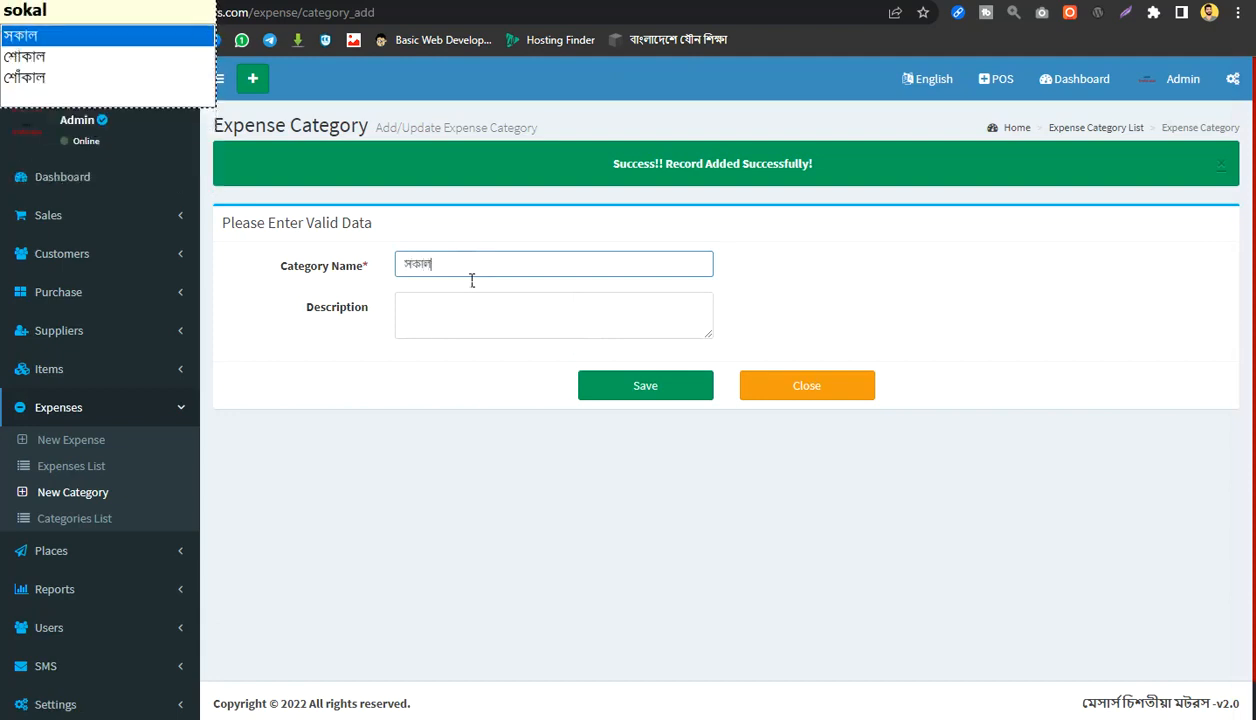
pyautogui.write(' nasta')
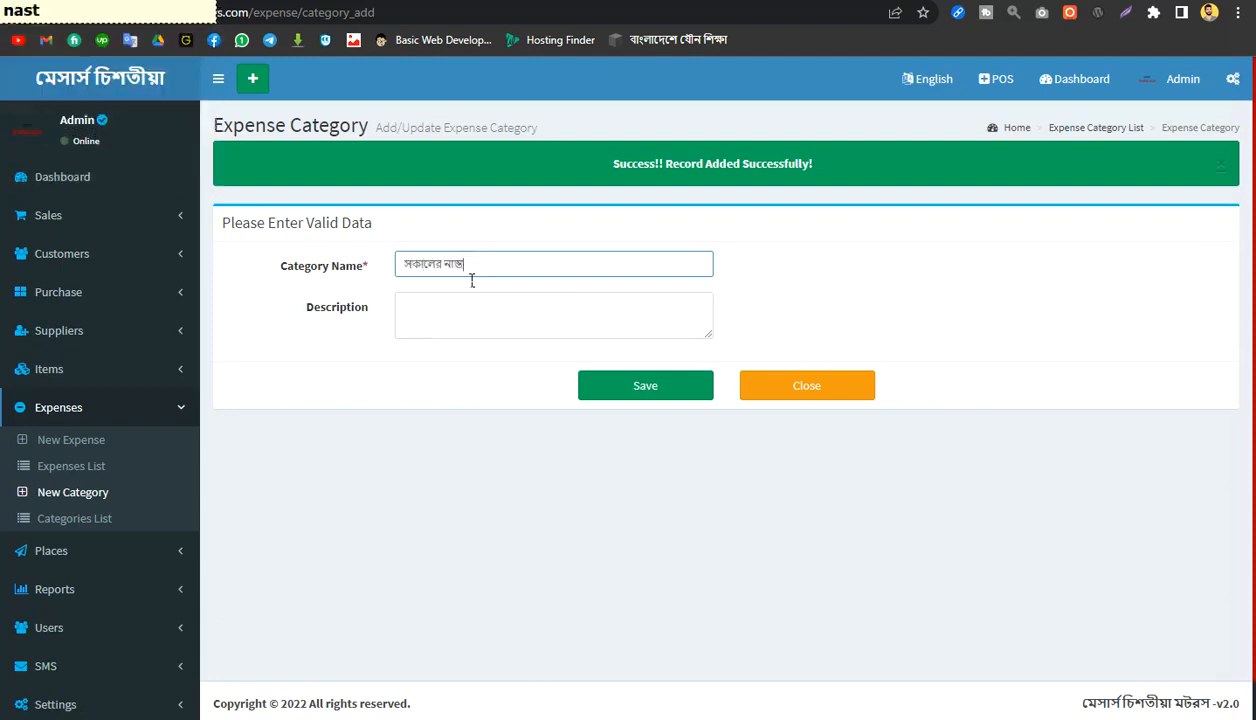
pyautogui.click(662, 392)
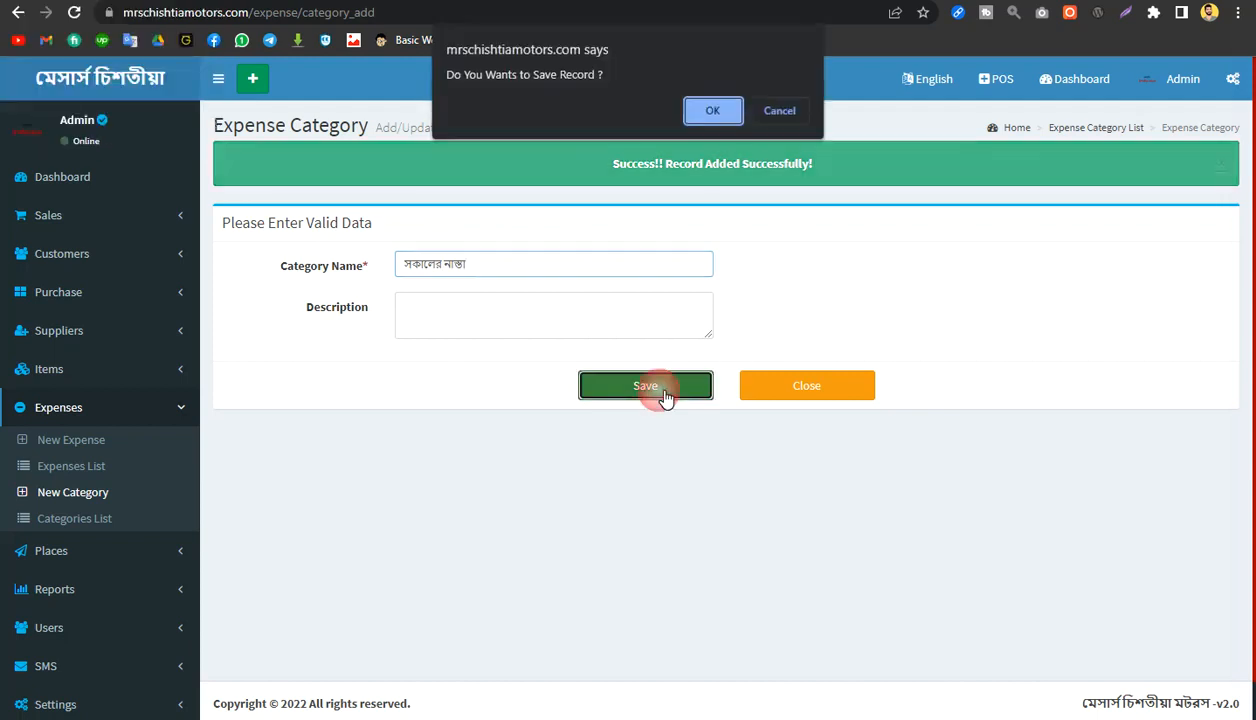
pyautogui.press('Return')
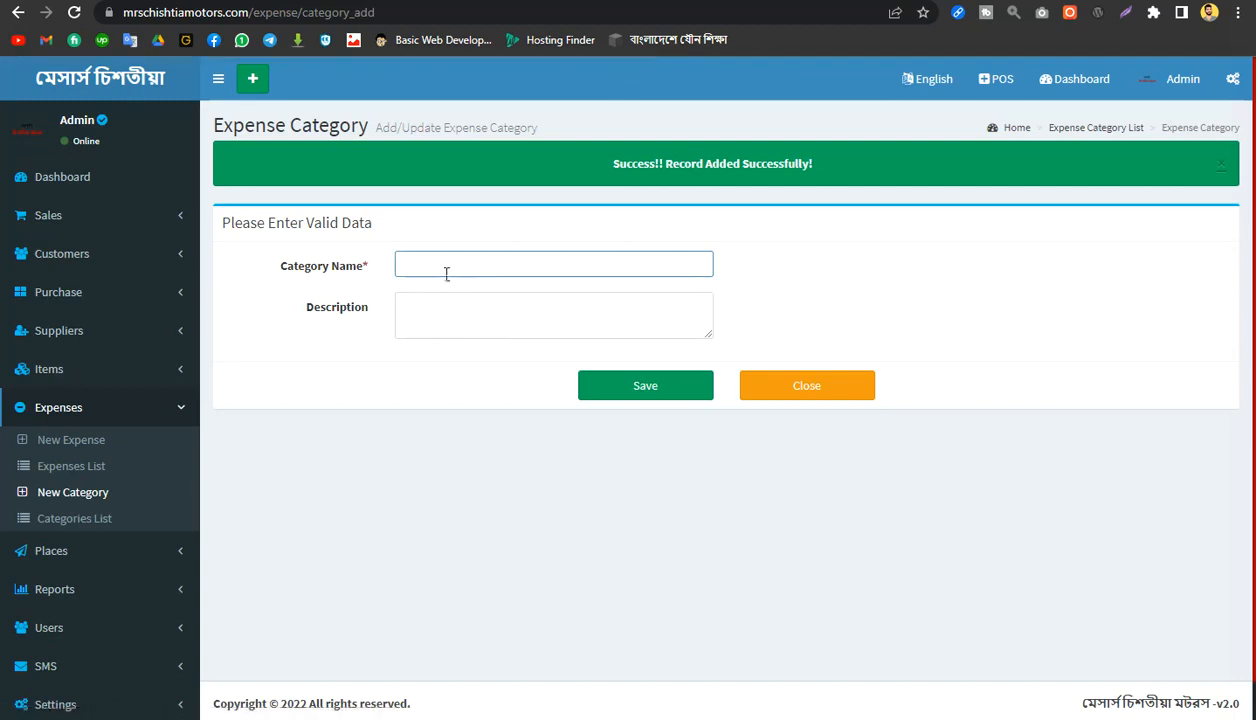
# Step: Add an expense category named দুপুরের খাবার, leaving the description empty, and save the record
pyautogui.write('dup')
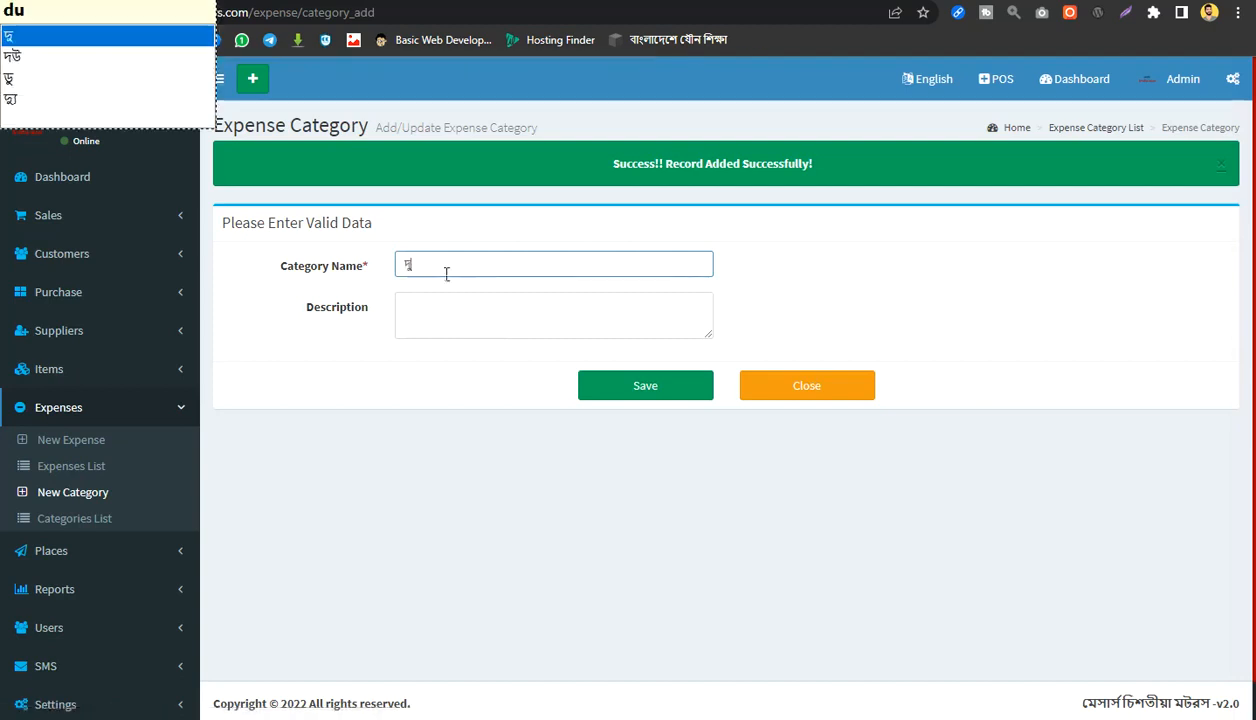
pyautogui.write('urer kah')
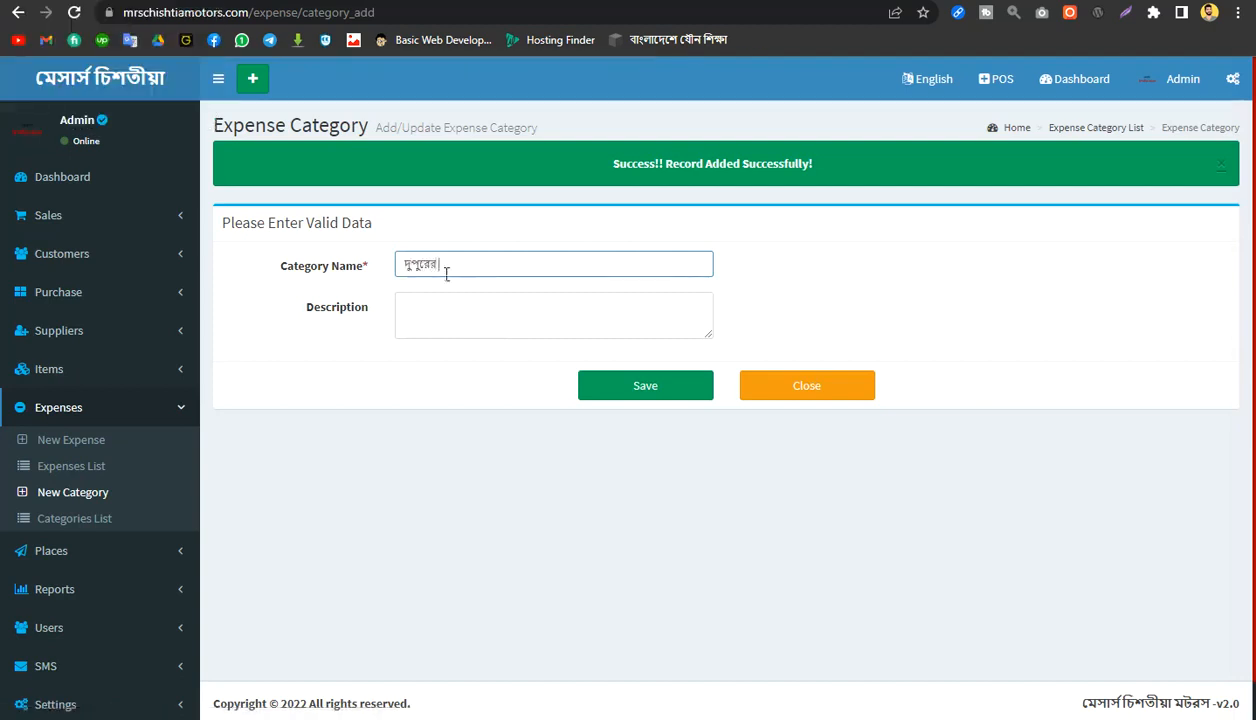
pyautogui.press('BackSpace')
pyautogui.press('BackSpace')
pyautogui.press('BackSpace')
pyautogui.write('khab')
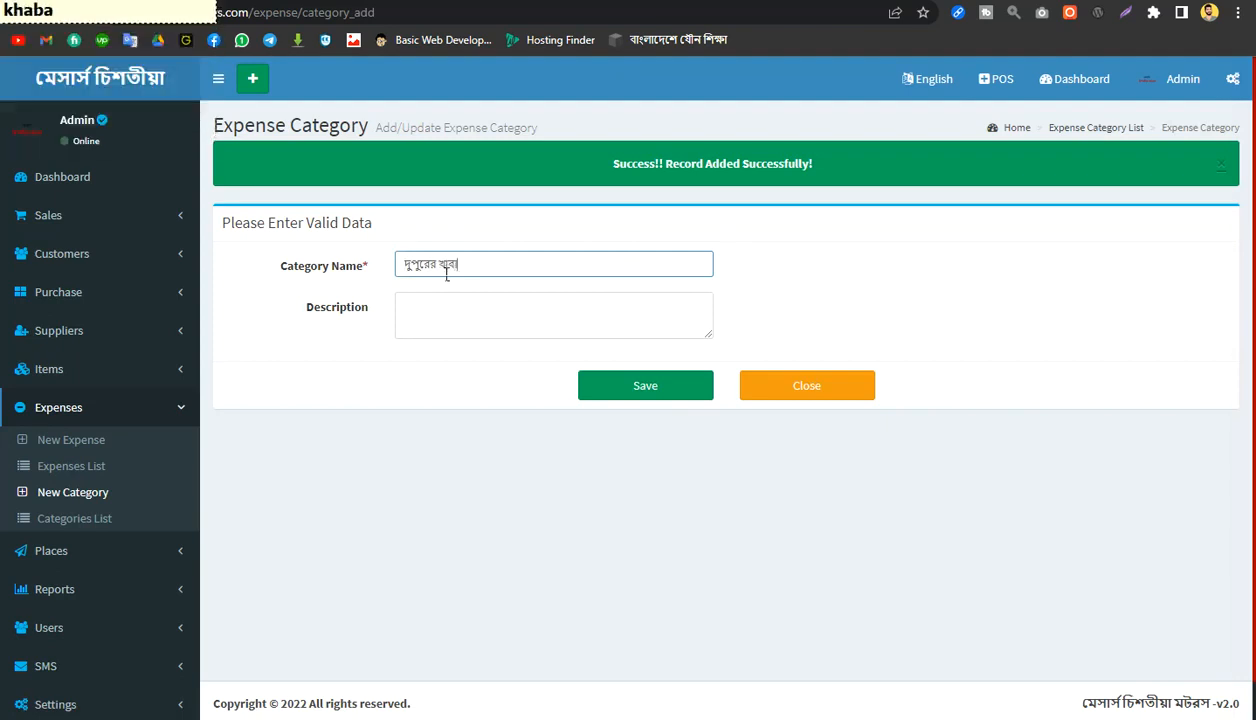
pyautogui.write('ar')
pyautogui.click(400, 301)
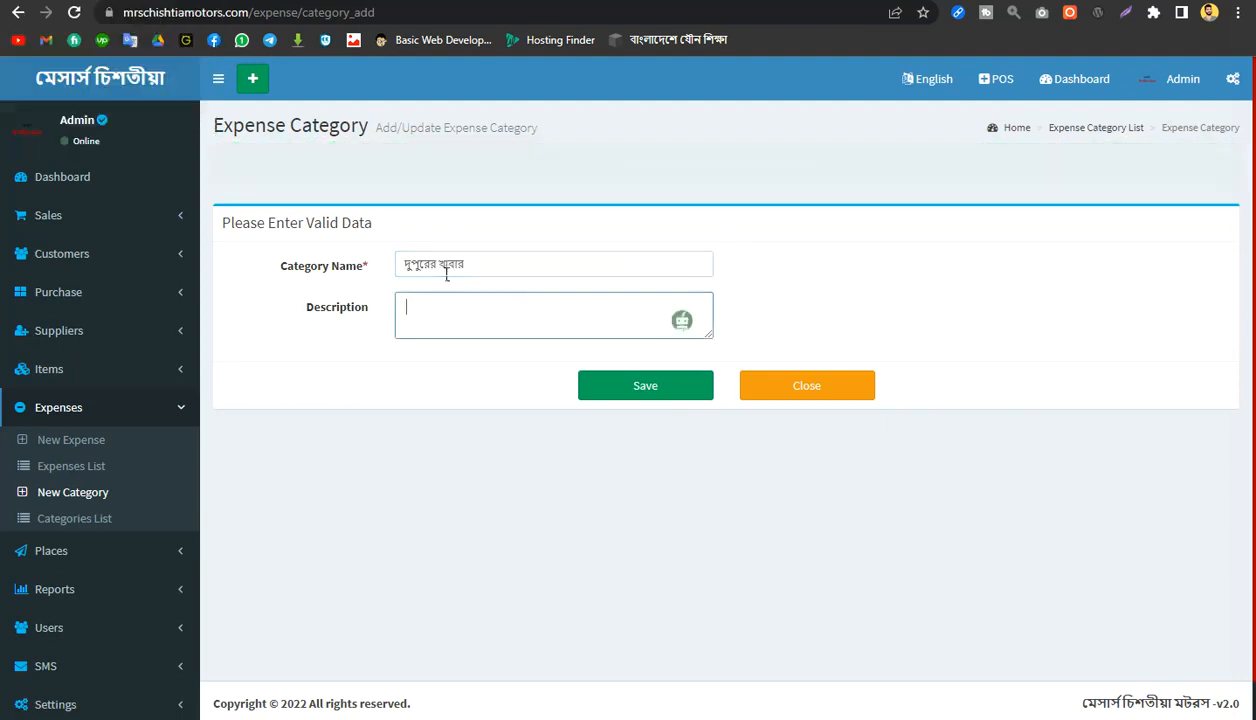
pyautogui.click(625, 333)
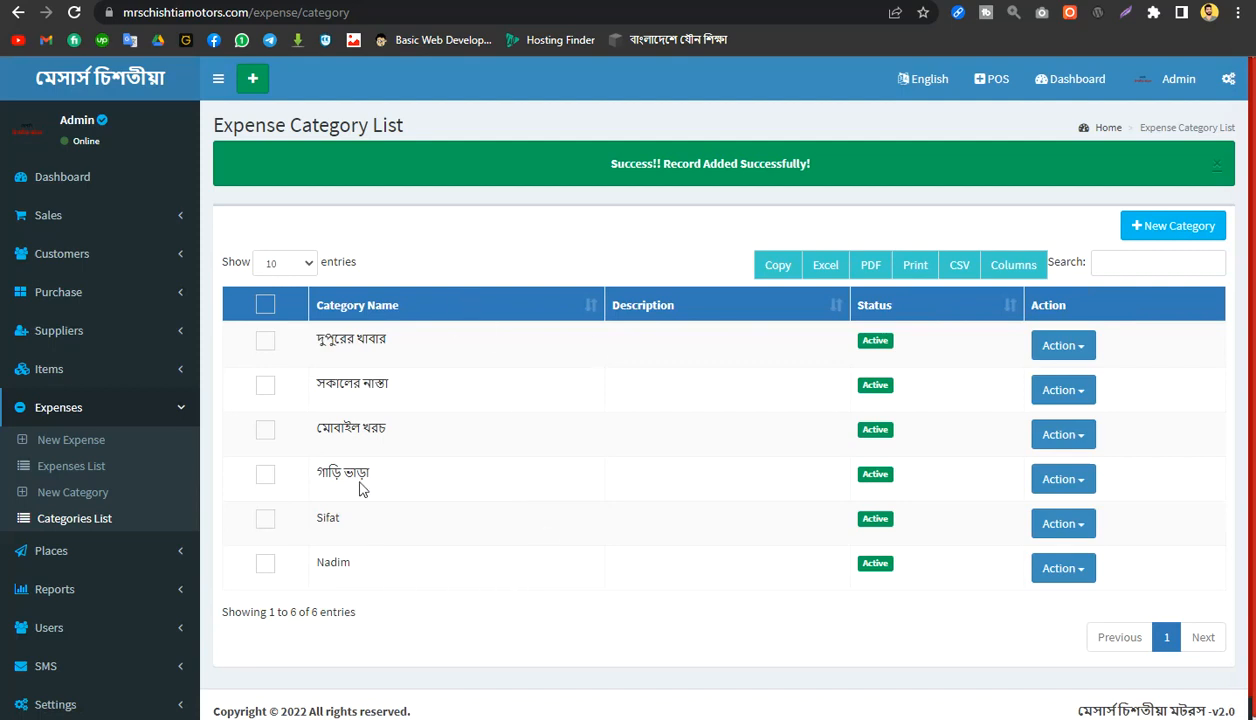
# Step: Start a new expense entry and assign it the category মোবাইল খরচ
pyautogui.click(83, 446)
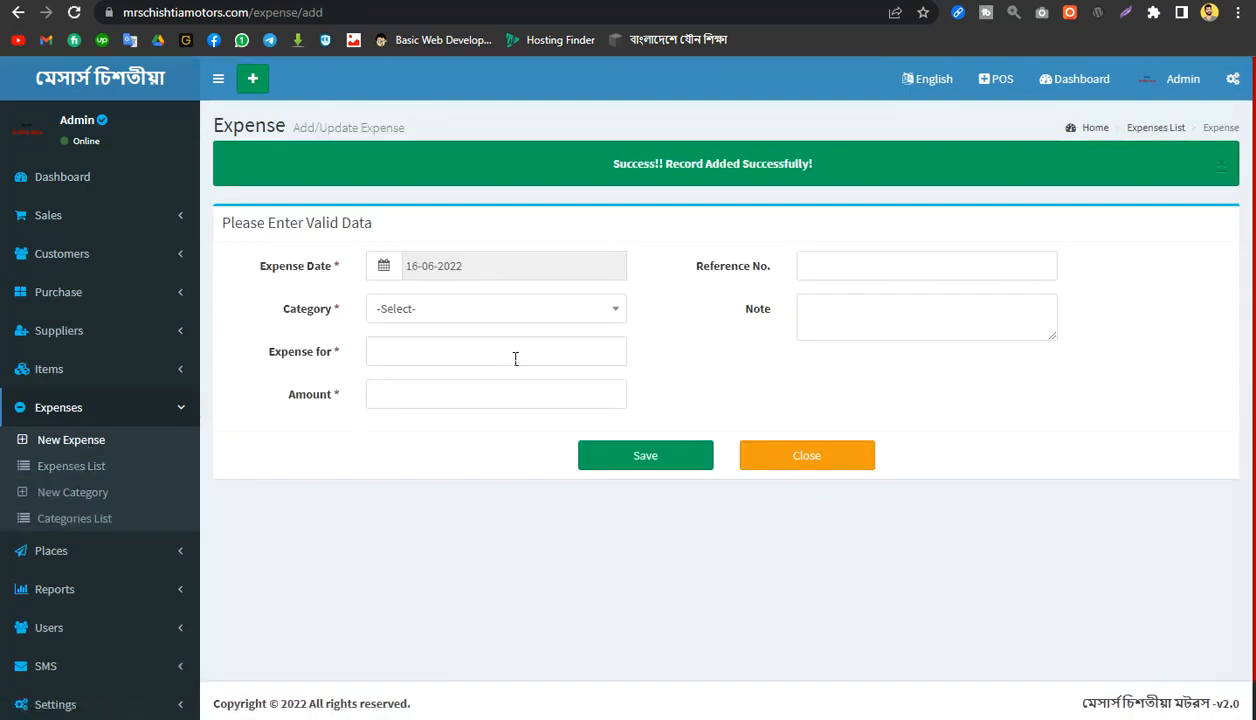
pyautogui.click(477, 313)
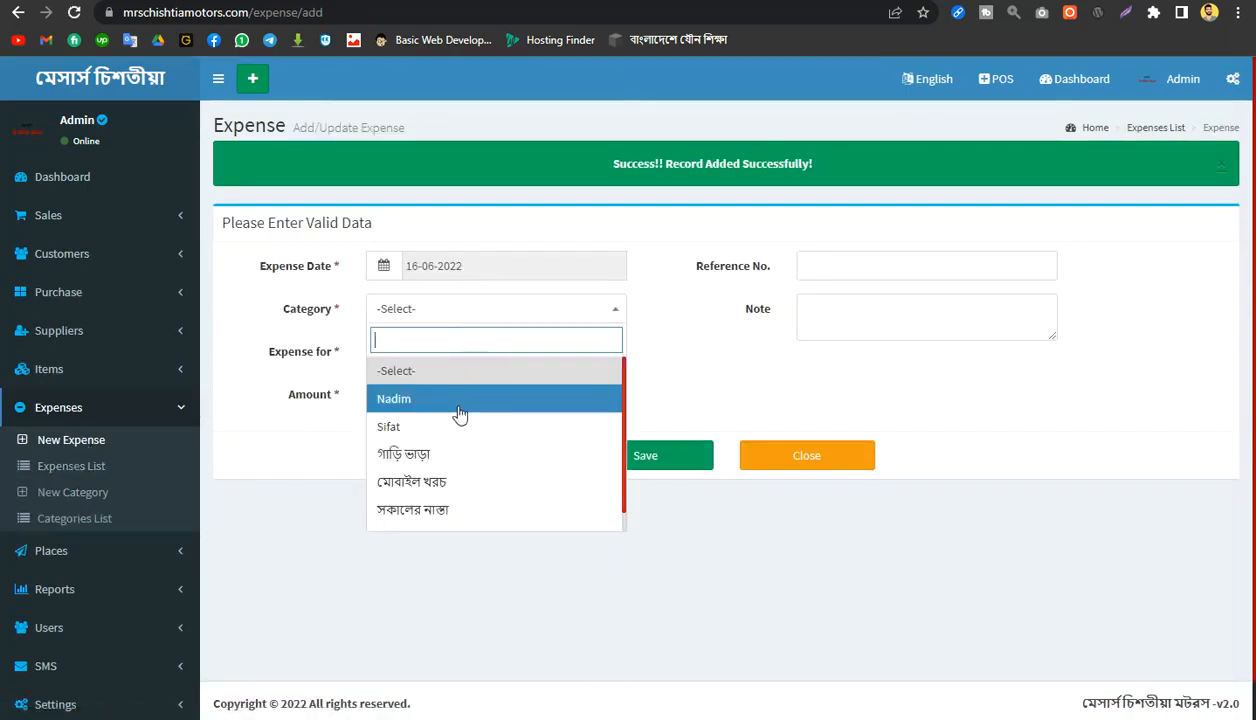
pyautogui.click(414, 483)
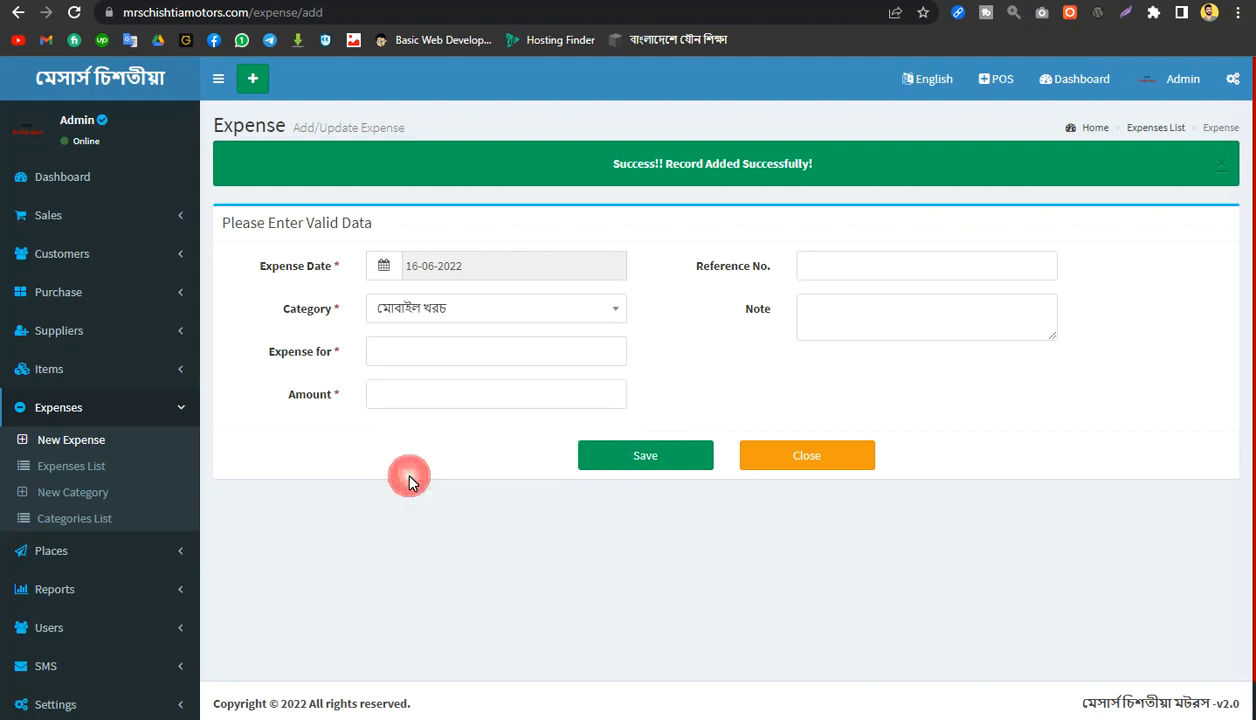
pyautogui.click(495, 262)
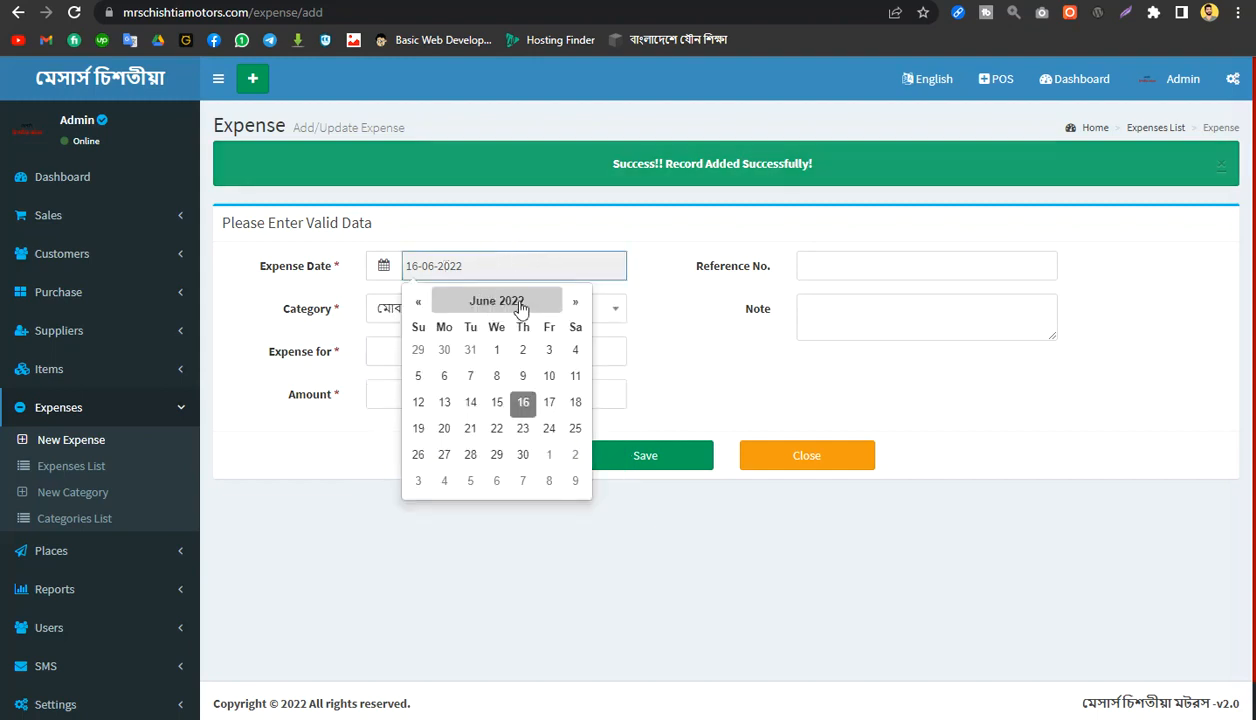
pyautogui.click(518, 303)
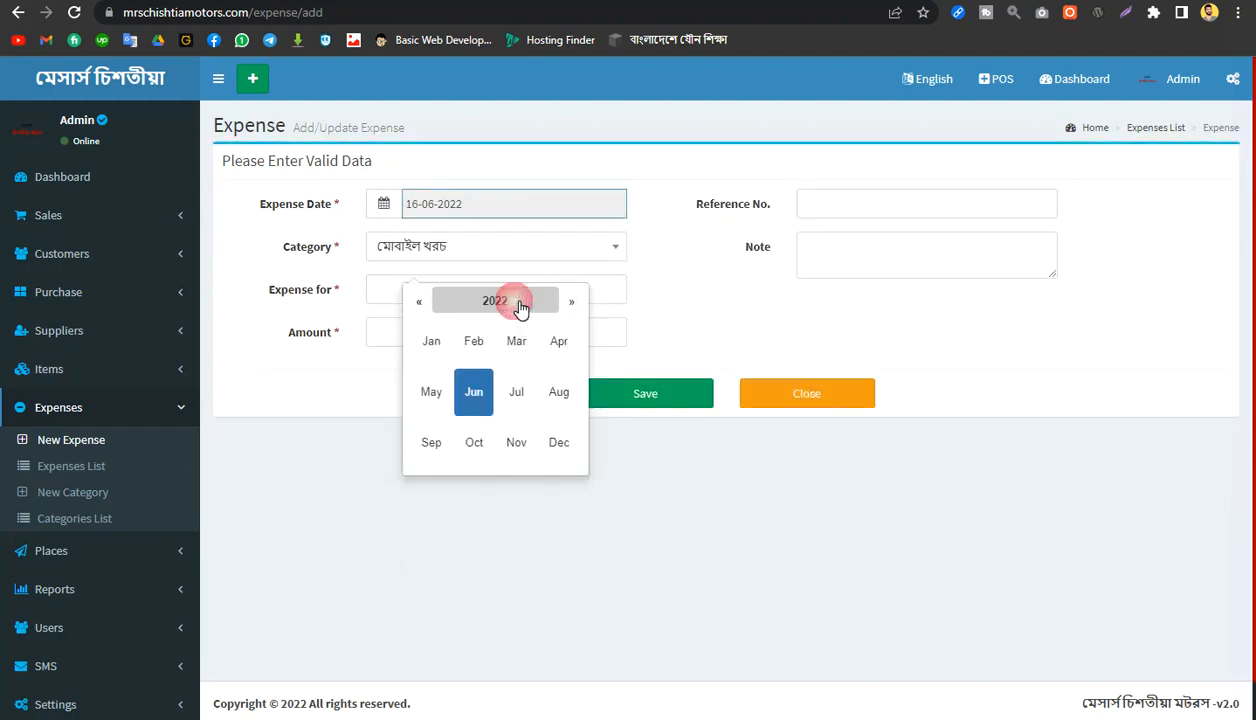
pyautogui.click(422, 305)
pyautogui.click(424, 244)
pyautogui.click(426, 244)
pyautogui.click(426, 244)
pyautogui.click(424, 245)
pyautogui.click(424, 245)
pyautogui.click(424, 245)
pyautogui.click(424, 245)
pyautogui.click(424, 245)
pyautogui.click(424, 245)
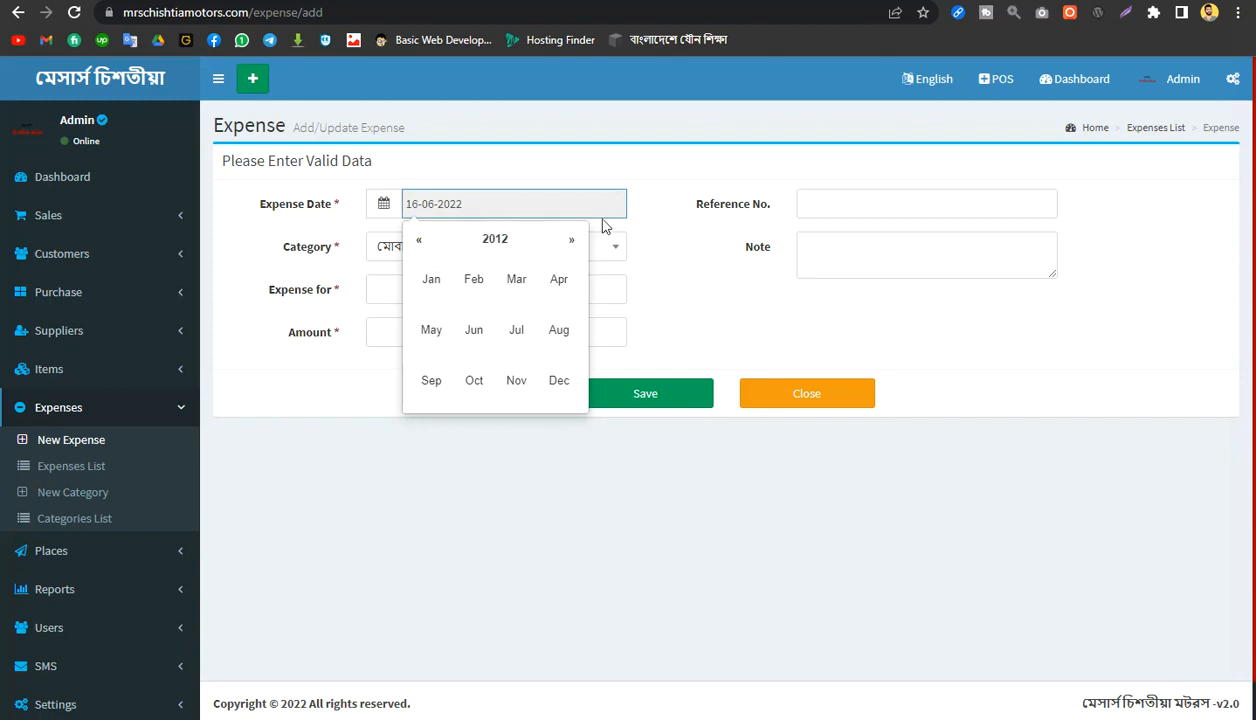
pyautogui.click(666, 286)
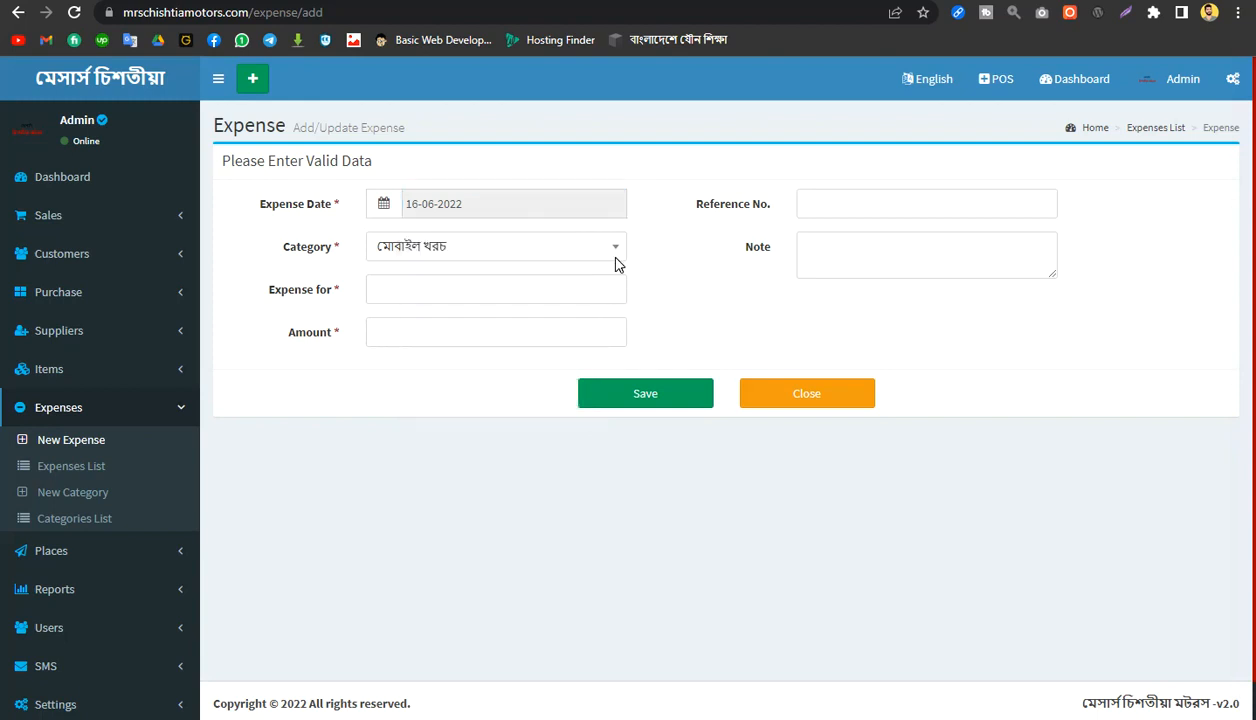
pyautogui.click(513, 205)
pyautogui.click(520, 210)
# Step: Complete the expense with reference number 01, the recipient's full name and an amount of 100, and save the record
pyautogui.click(855, 205)
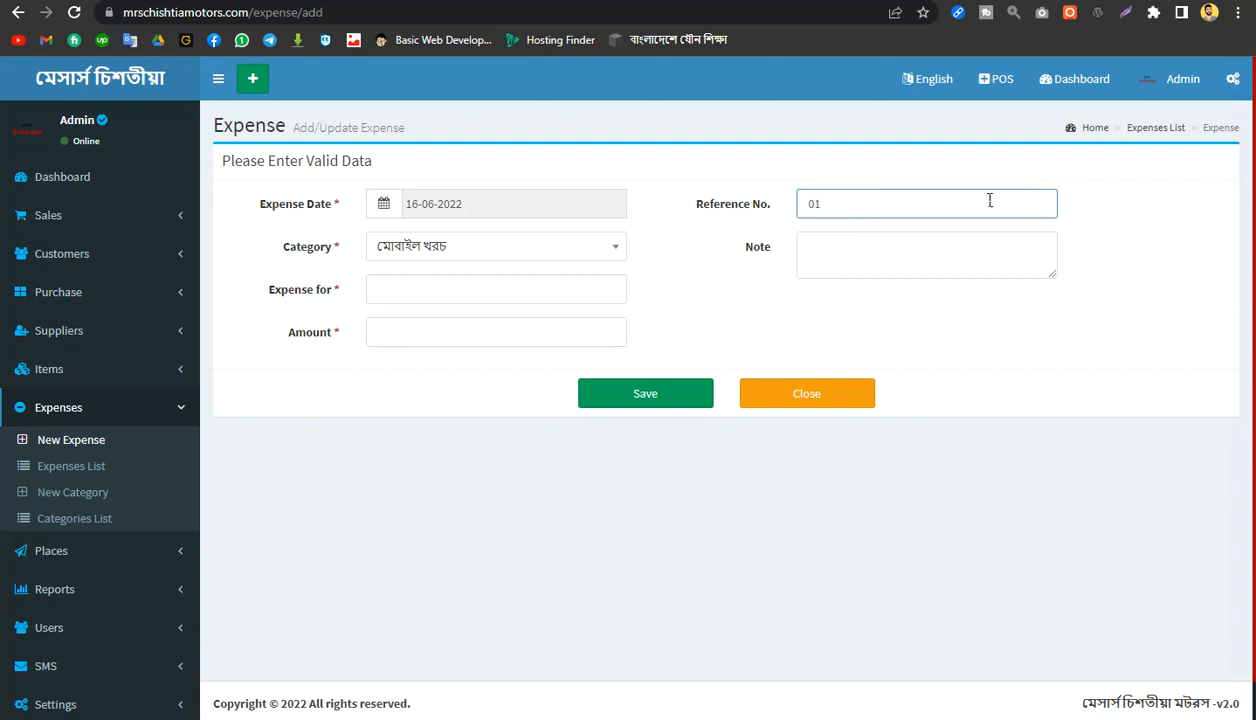
pyautogui.press('Tab')
pyautogui.click(414, 289)
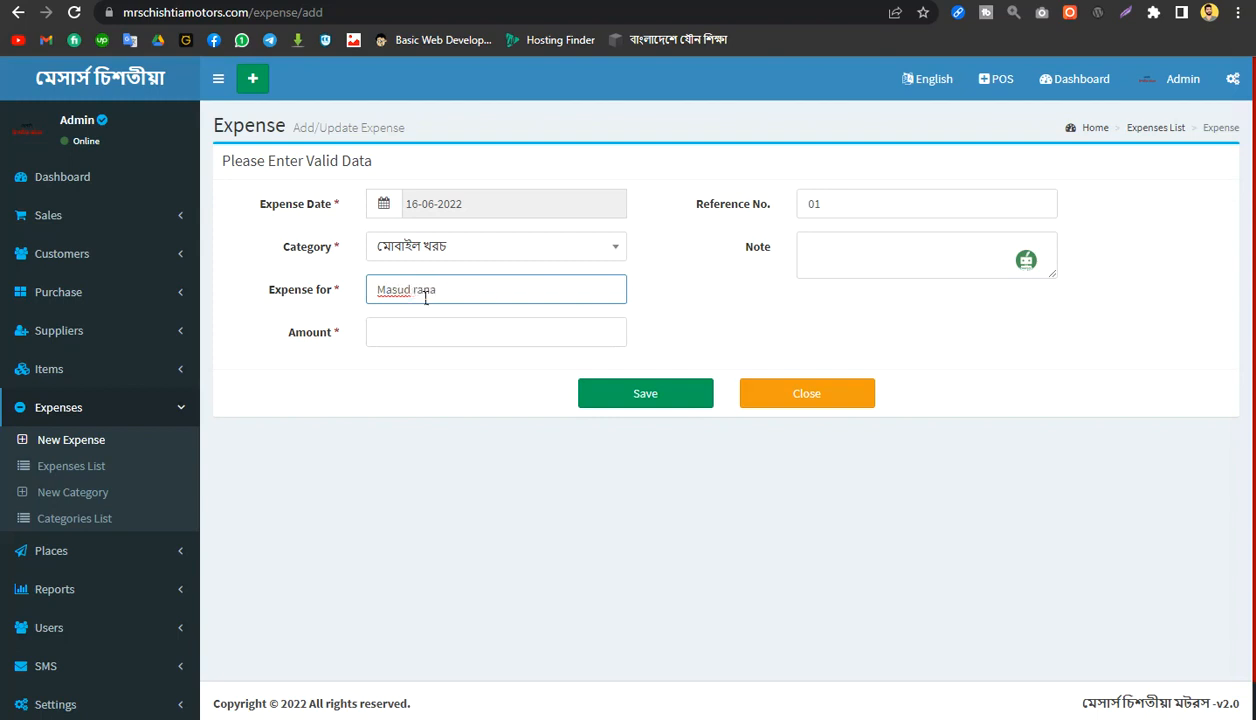
pyautogui.click(440, 344)
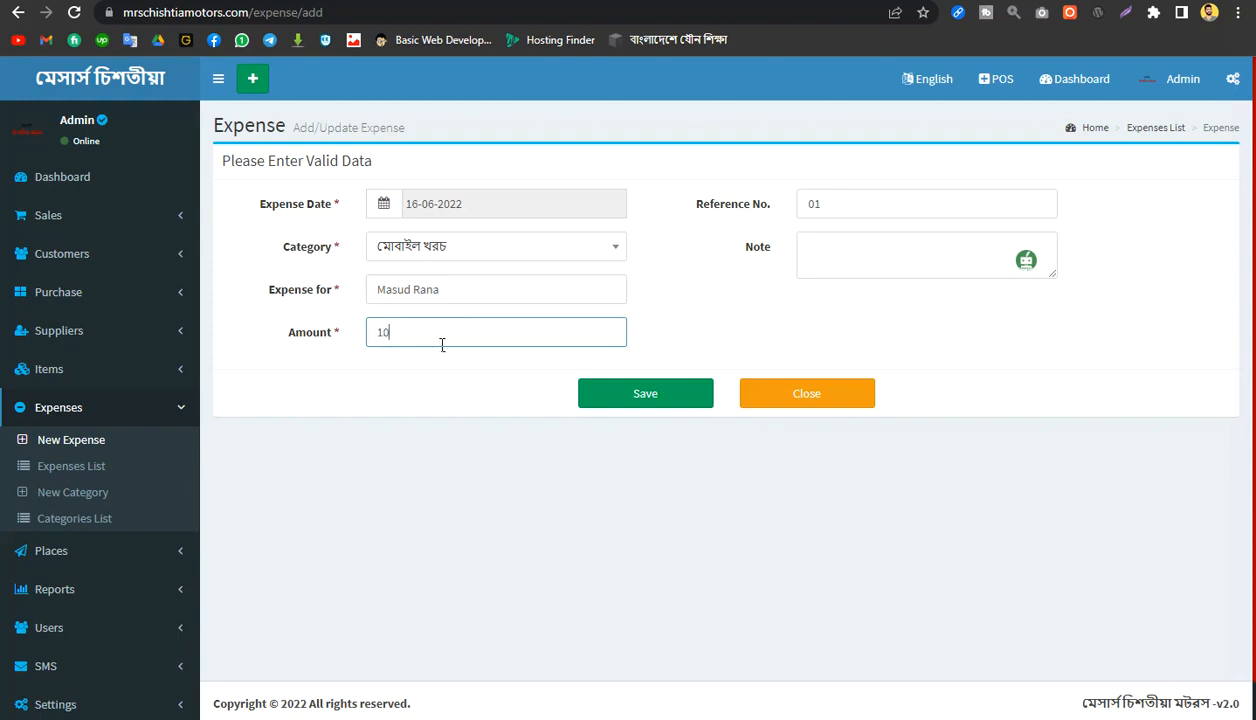
pyautogui.click(650, 393)
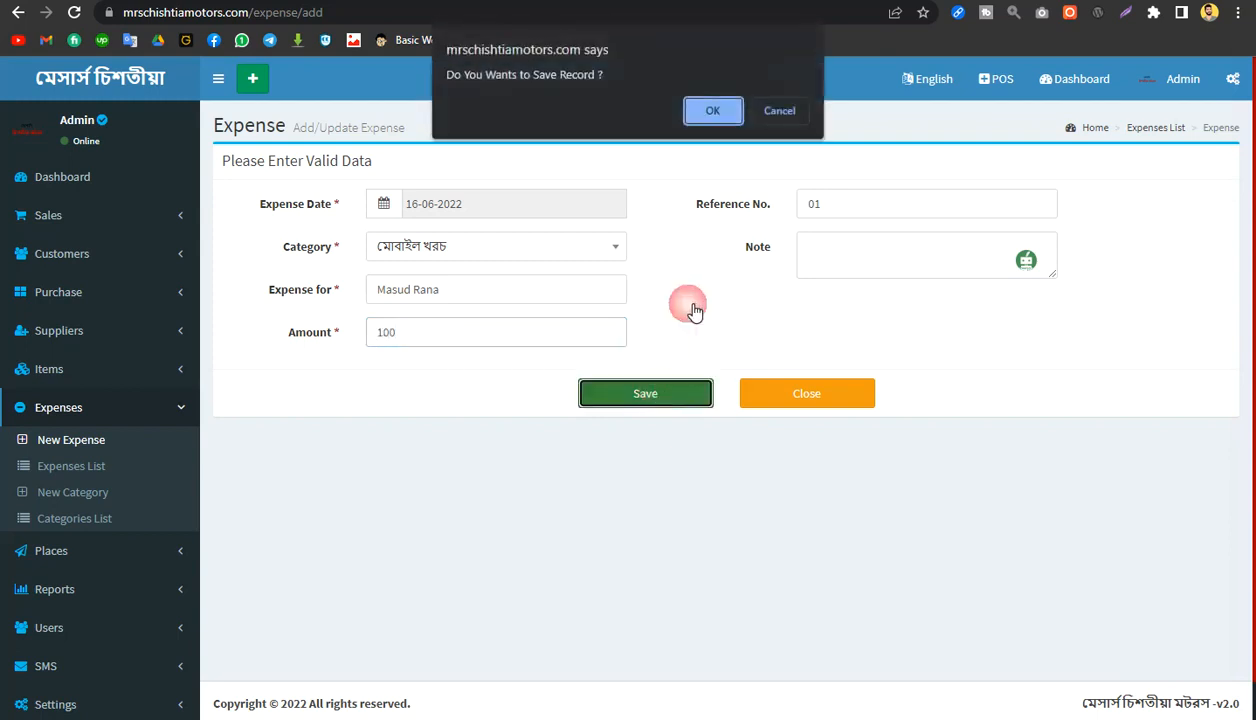
pyautogui.click(709, 112)
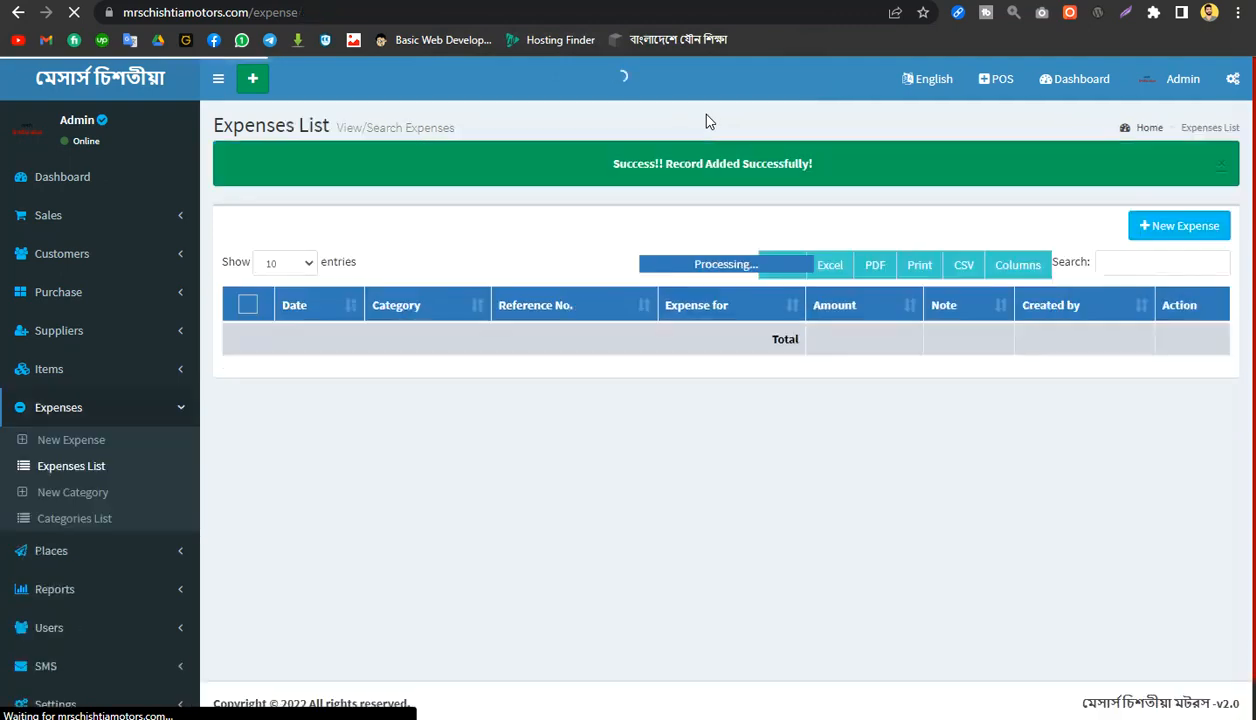
# Step: Start another new expense entry and assign it the category গাড়ি ভাড়া
pyautogui.click(1190, 234)
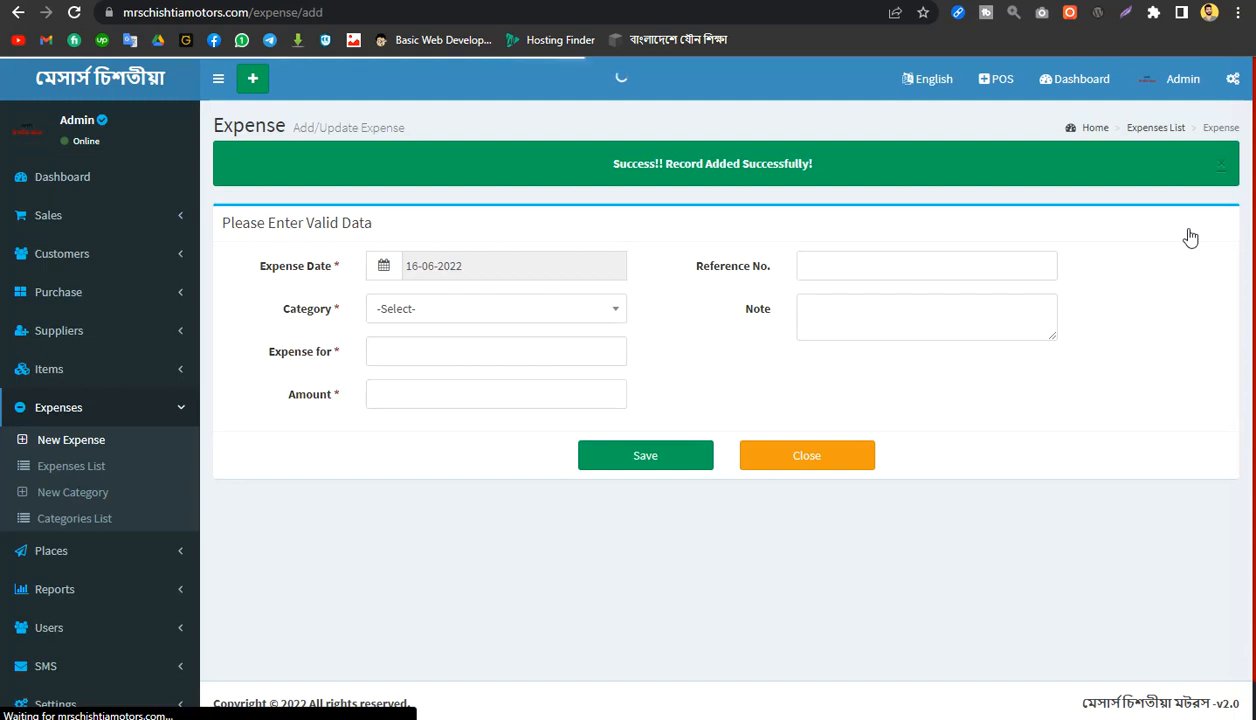
pyautogui.click(503, 318)
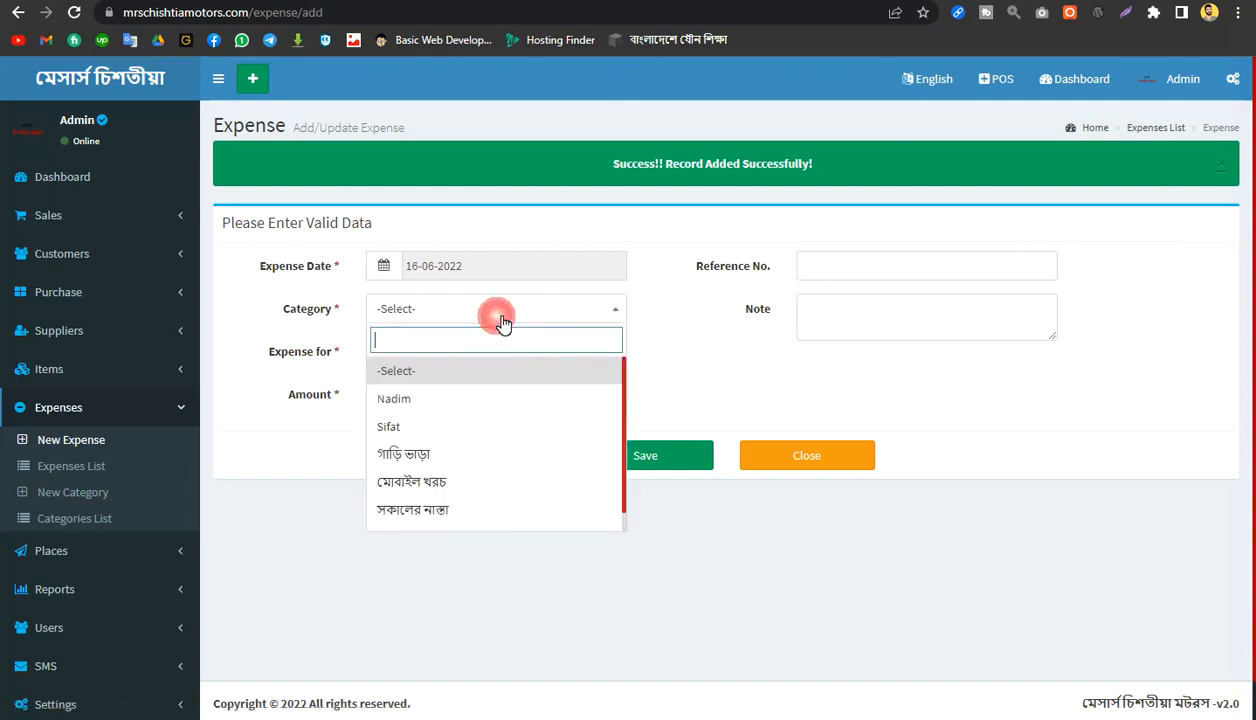
pyautogui.click(463, 460)
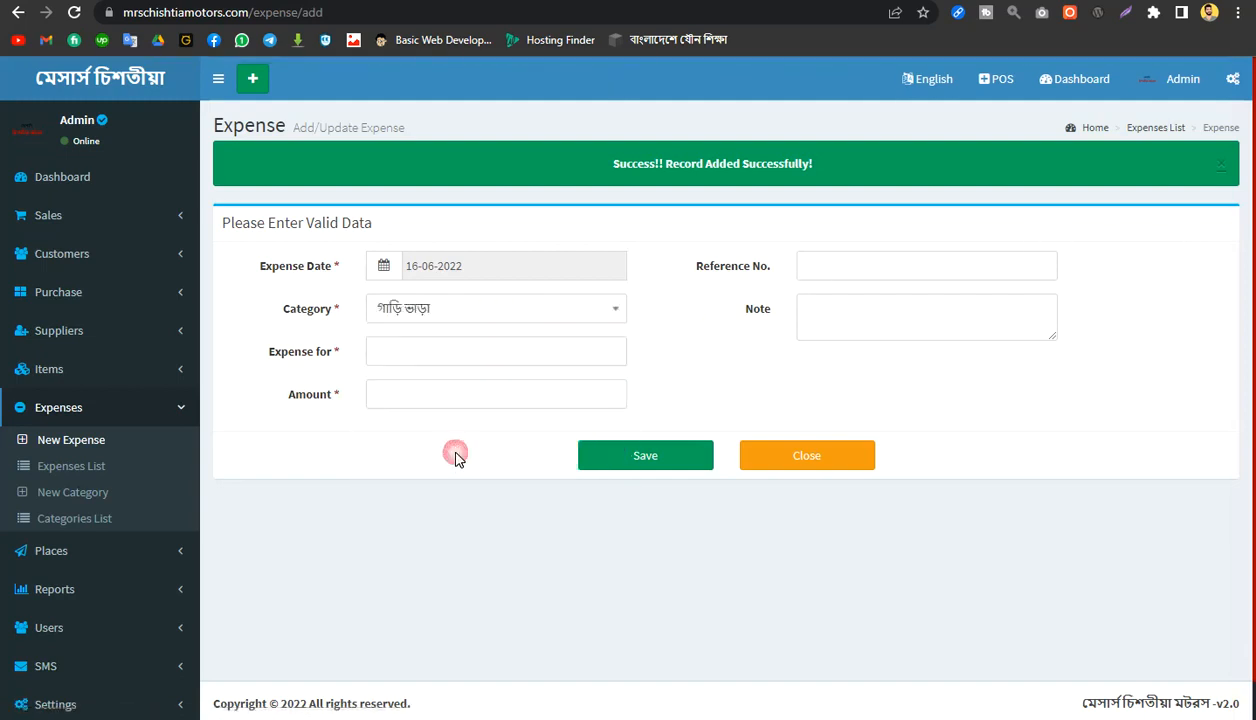
# Step: Enter the recipient's full name and an amount of 450 for the গাড়ি ভাড়া expense, and save the record
pyautogui.click(418, 354)
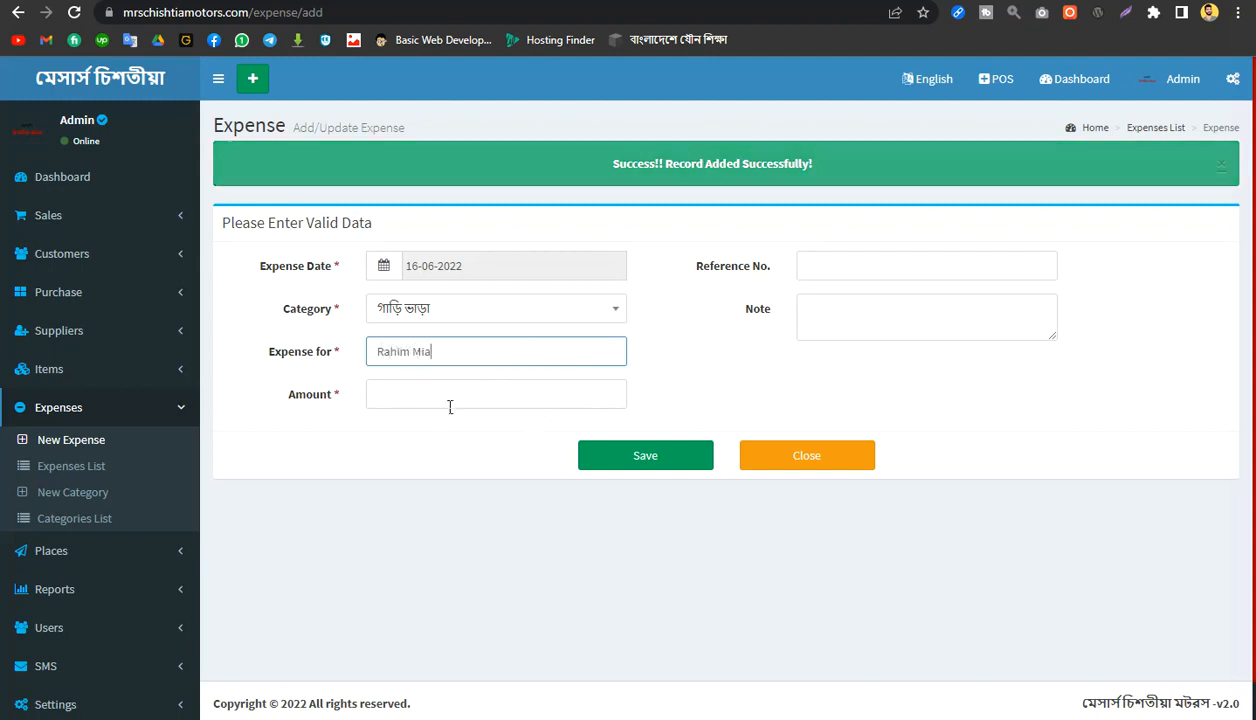
pyautogui.click(440, 395)
pyautogui.write('450')
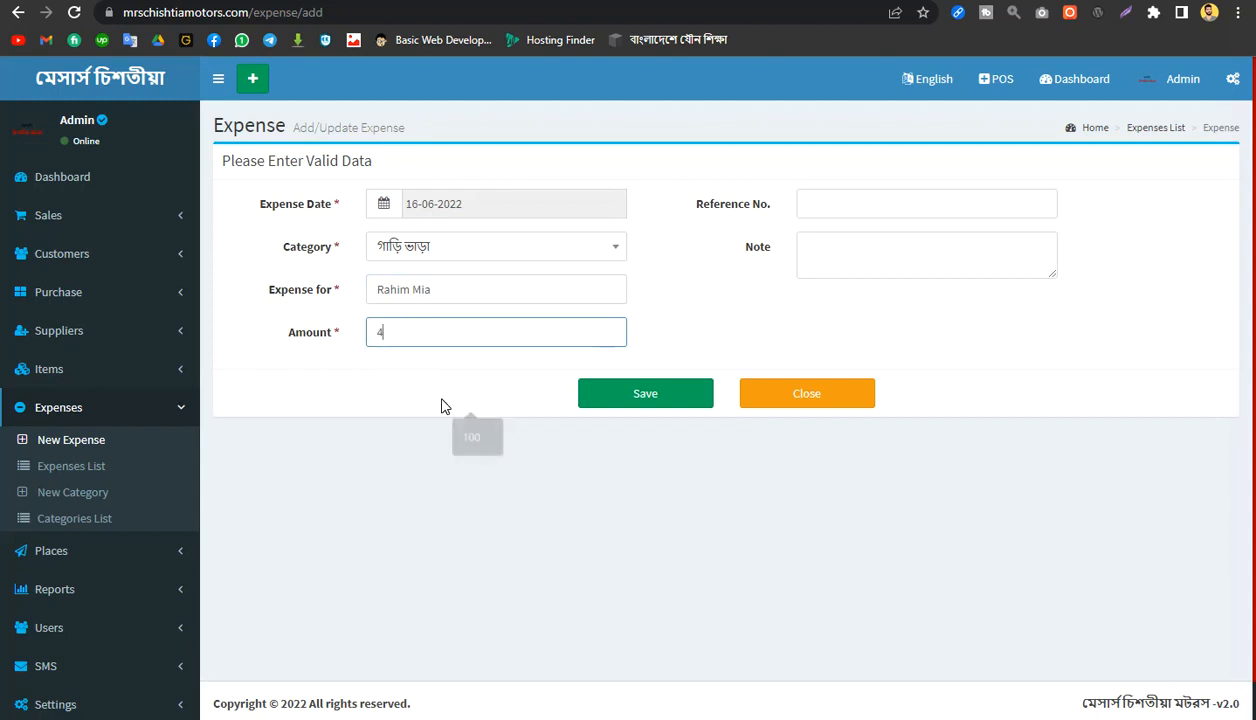
pyautogui.click(676, 395)
pyautogui.press('Return')
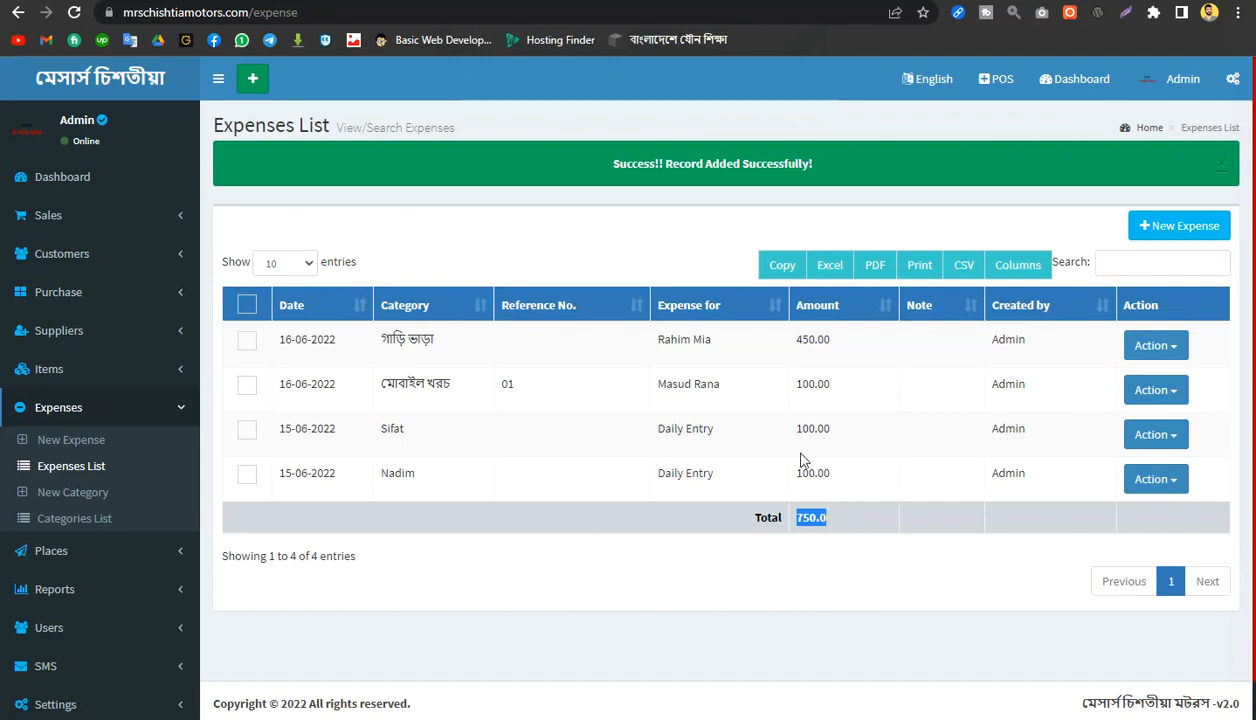
pyautogui.click(1204, 230)
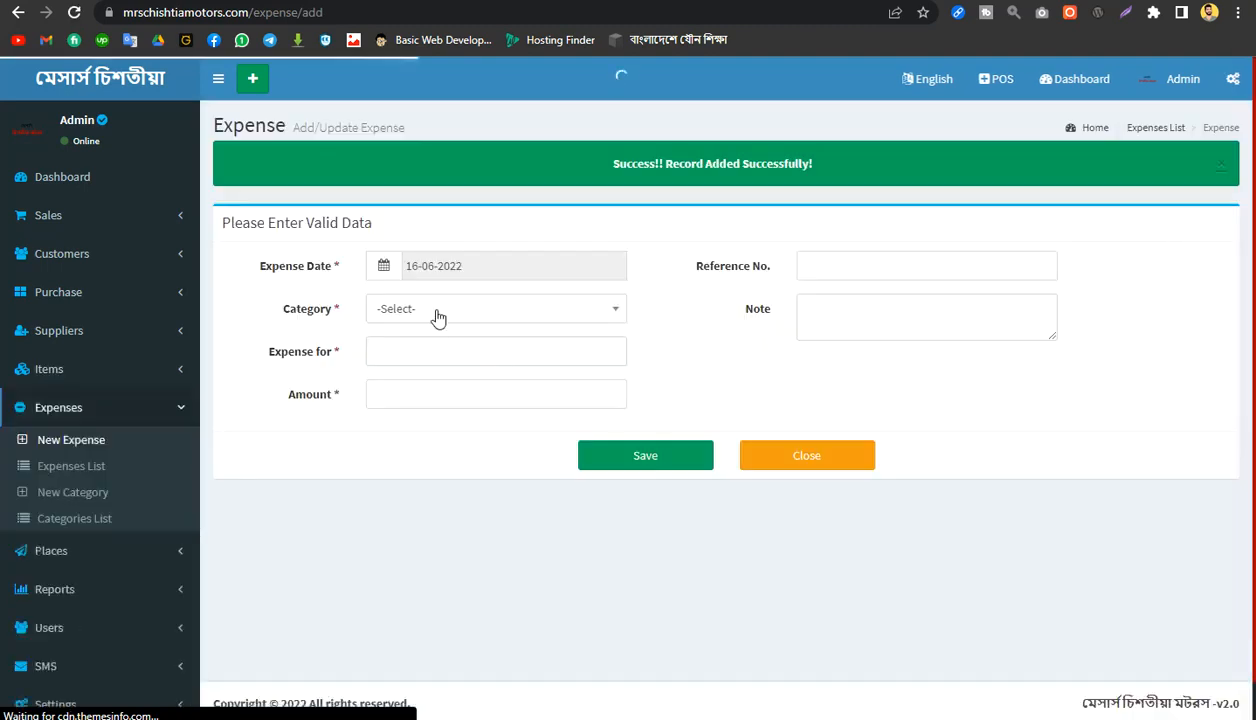
pyautogui.click(510, 273)
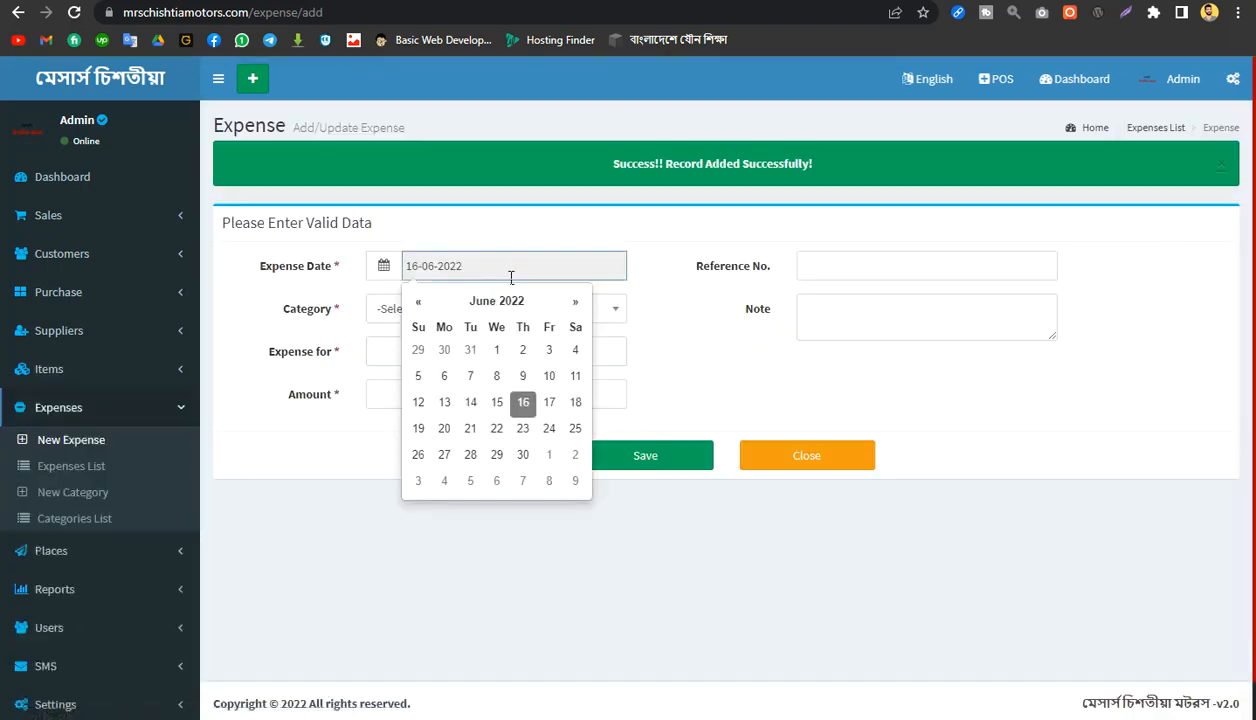
pyautogui.click(496, 349)
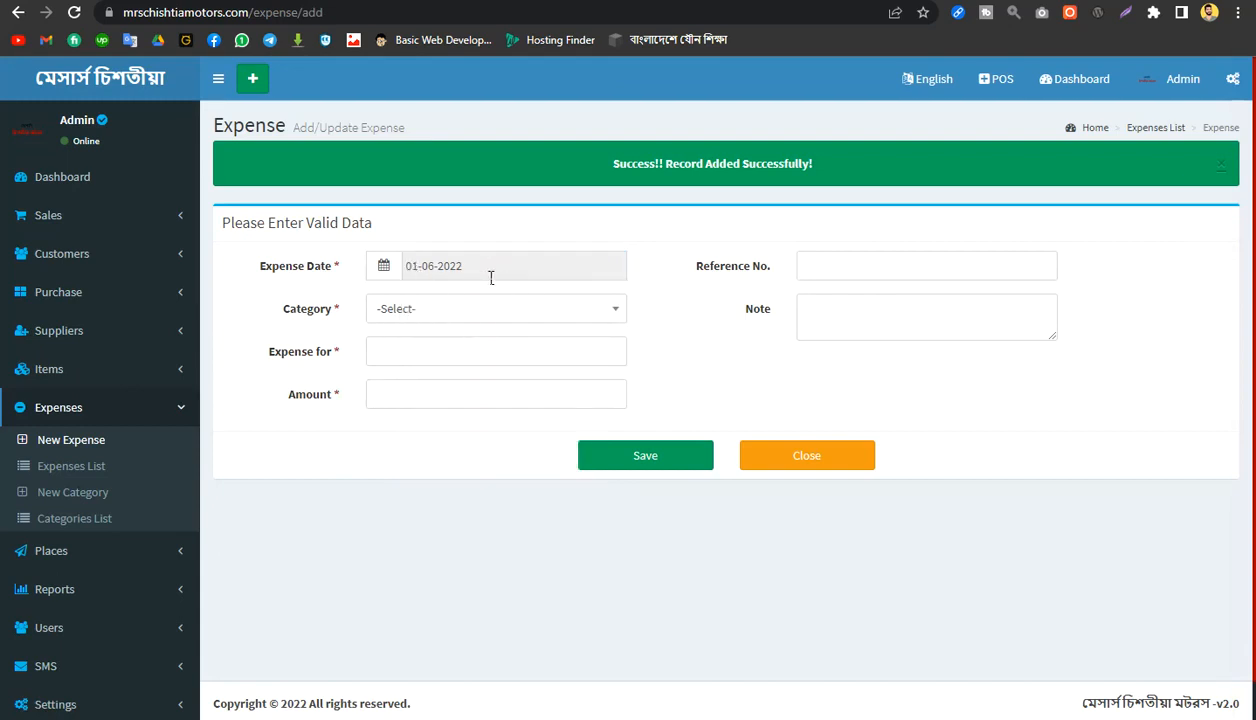
pyautogui.click(454, 314)
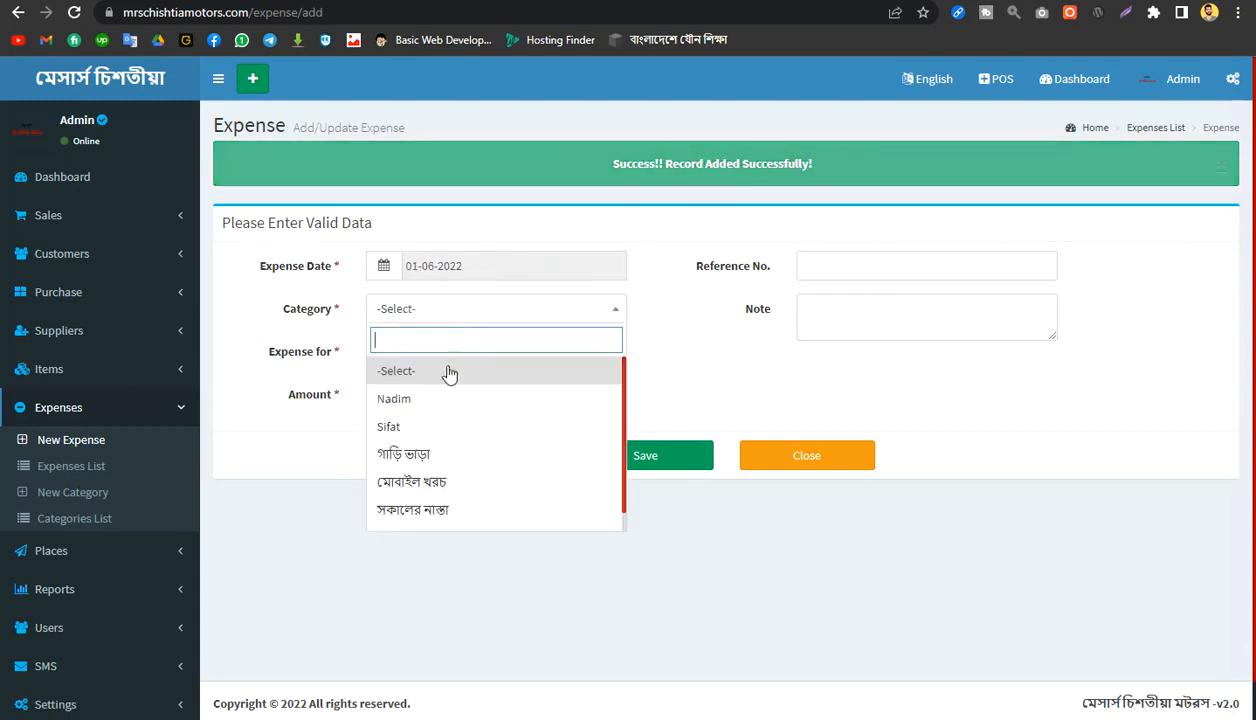
pyautogui.click(440, 428)
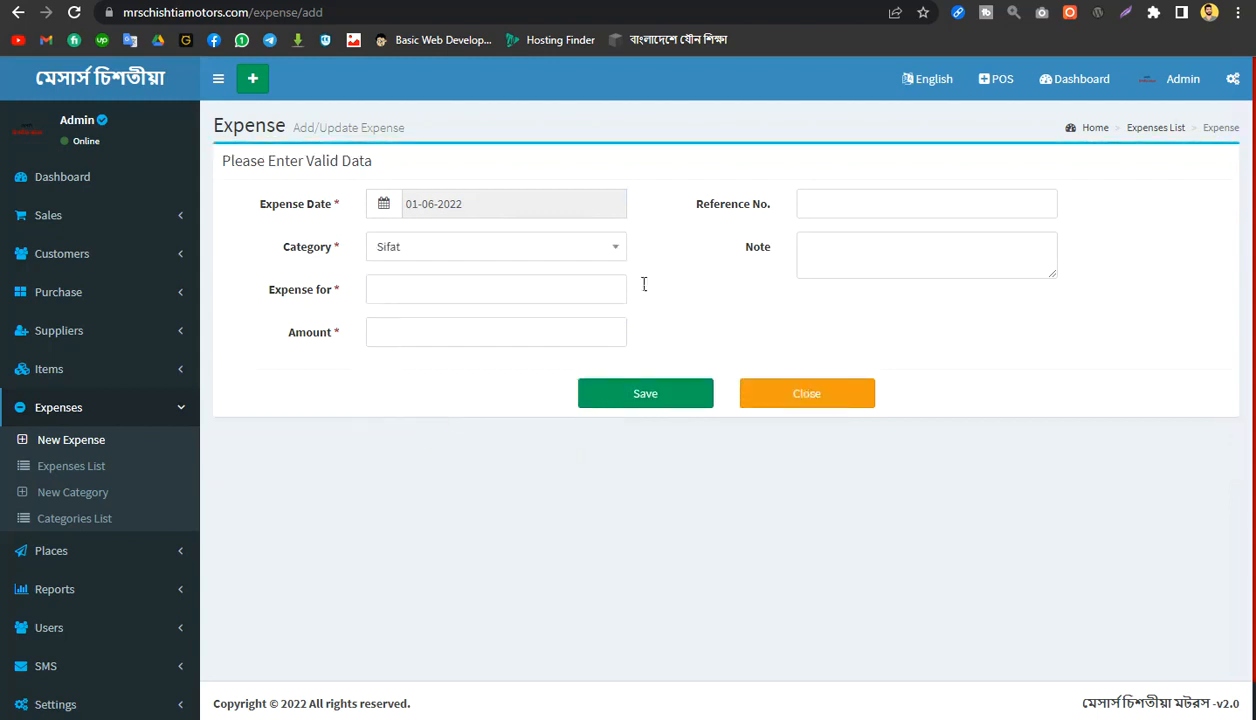
pyautogui.click(476, 288)
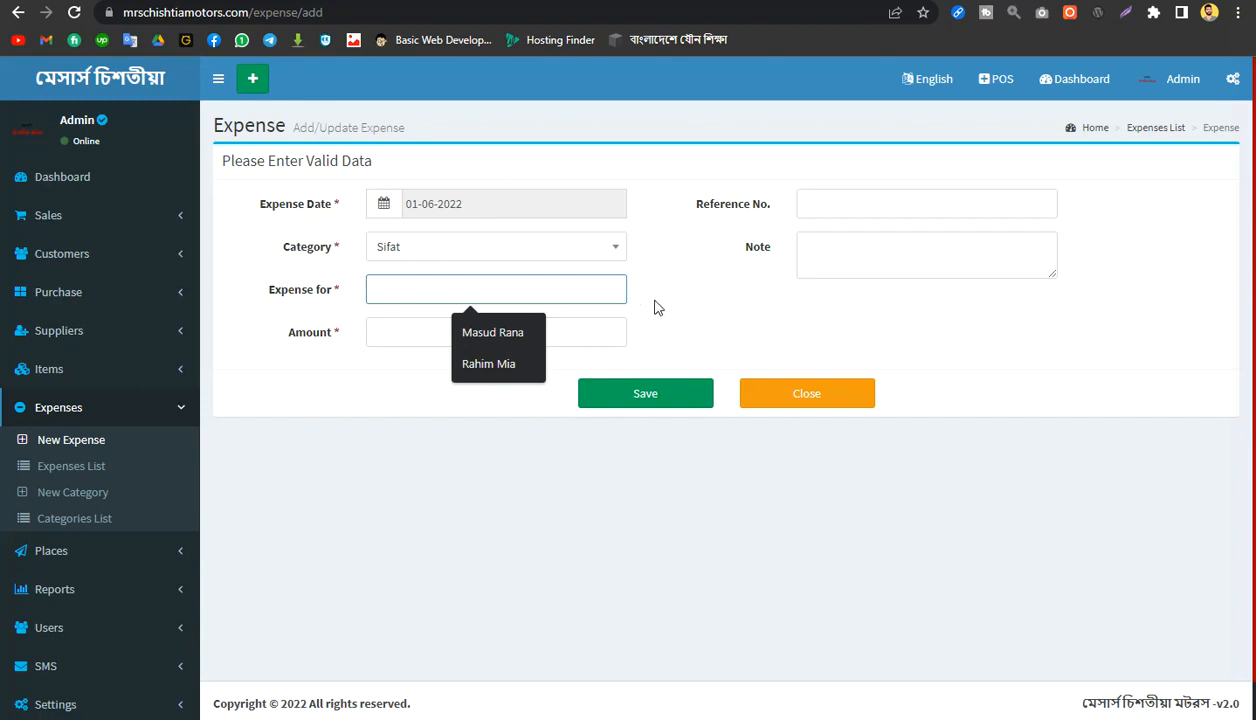
pyautogui.click(694, 291)
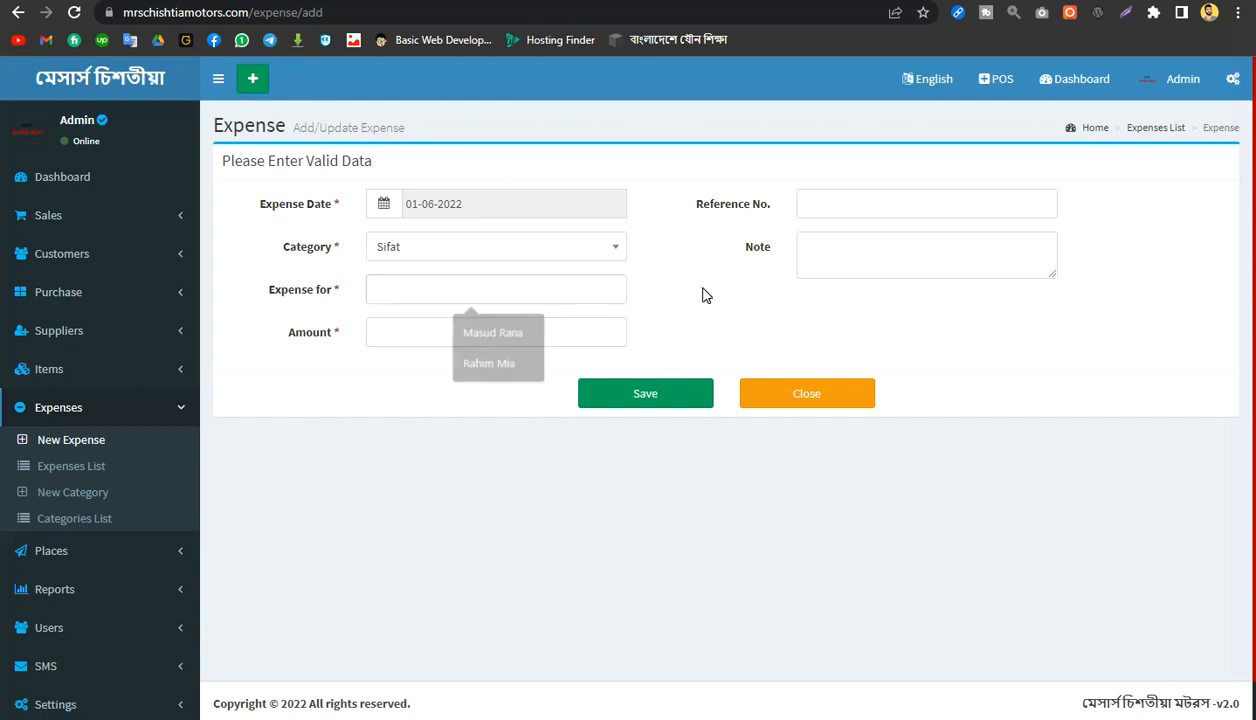
# Step: Add an expense category named বেতন হিসাব without a description and save the record
pyautogui.click(69, 500)
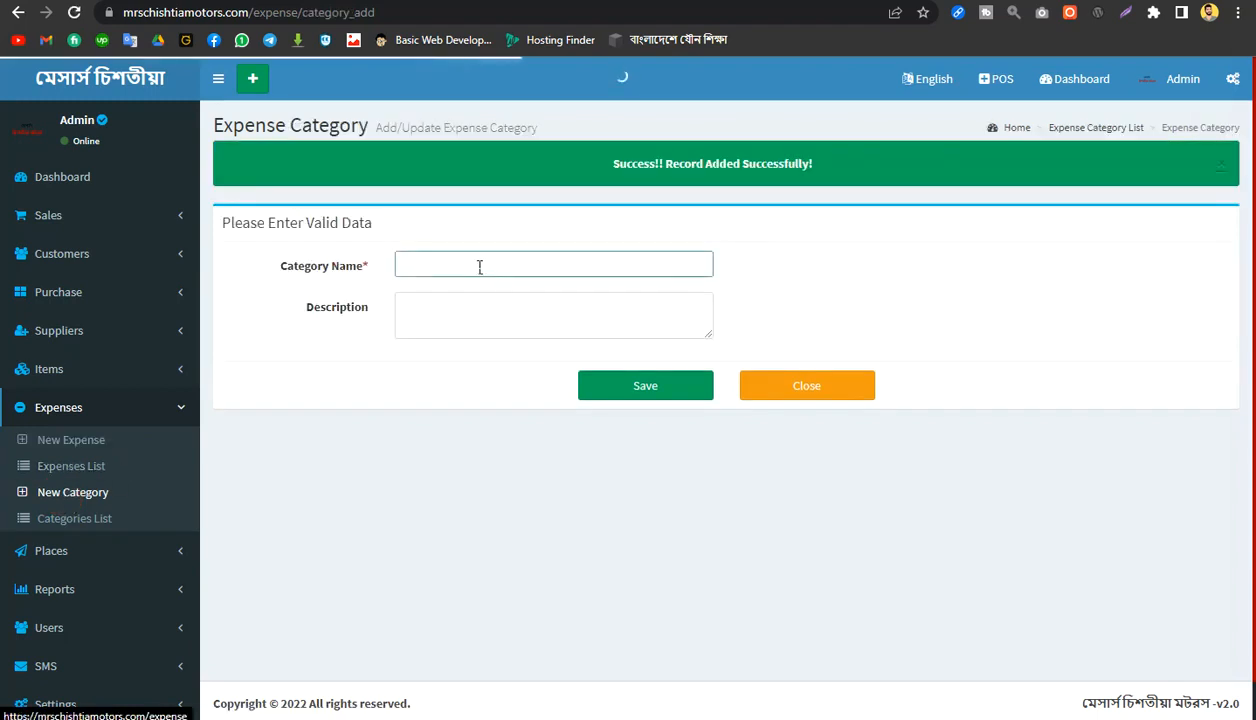
pyautogui.click(480, 267)
pyautogui.write('beton')
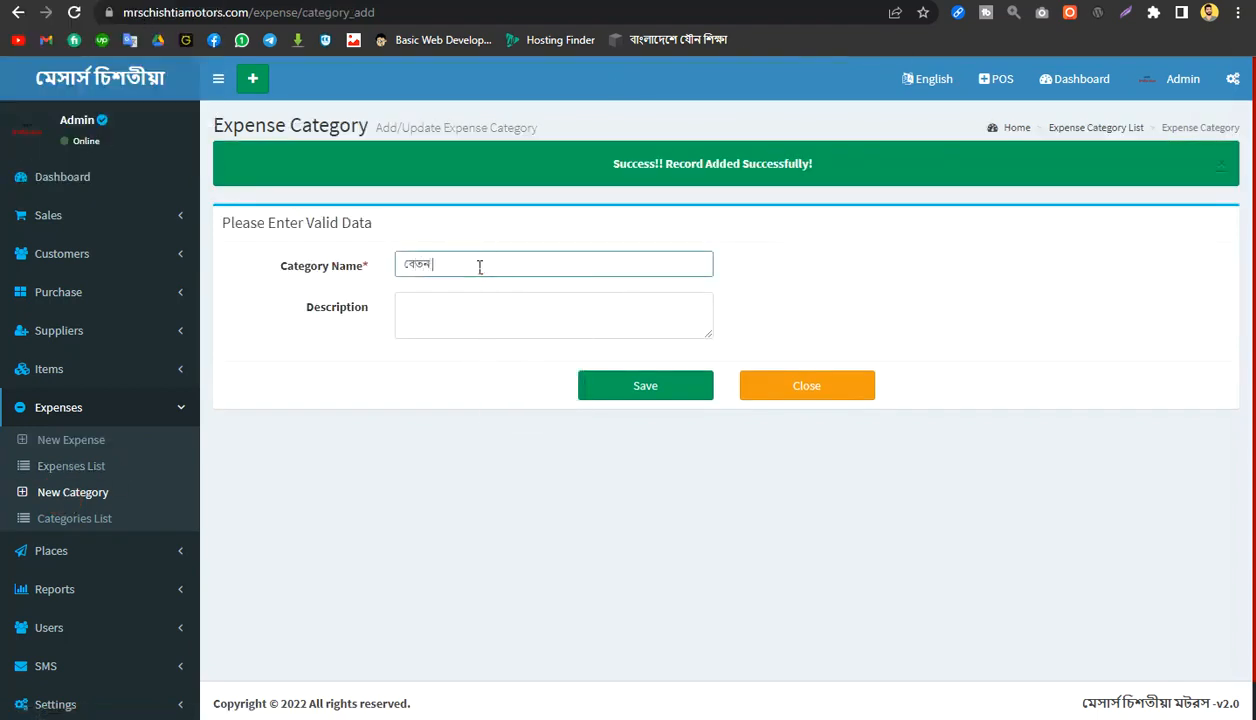
pyautogui.write(' hisab')
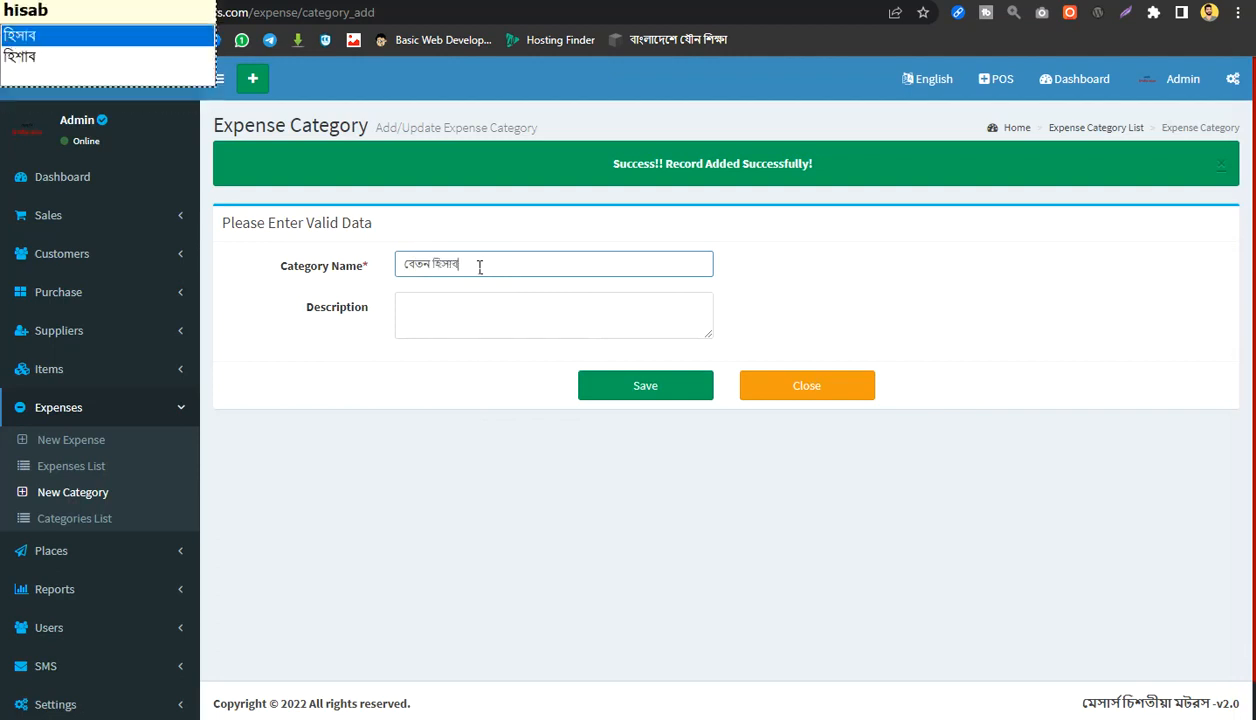
pyautogui.click(645, 390)
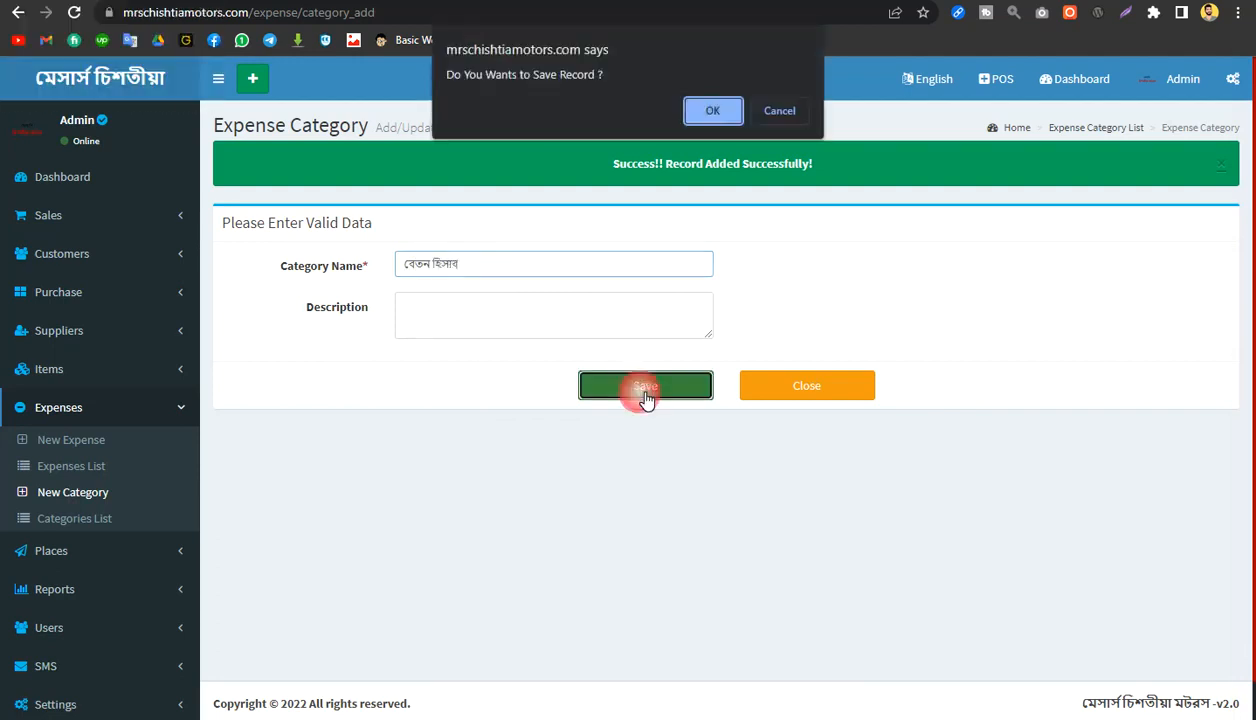
pyautogui.press('Return')
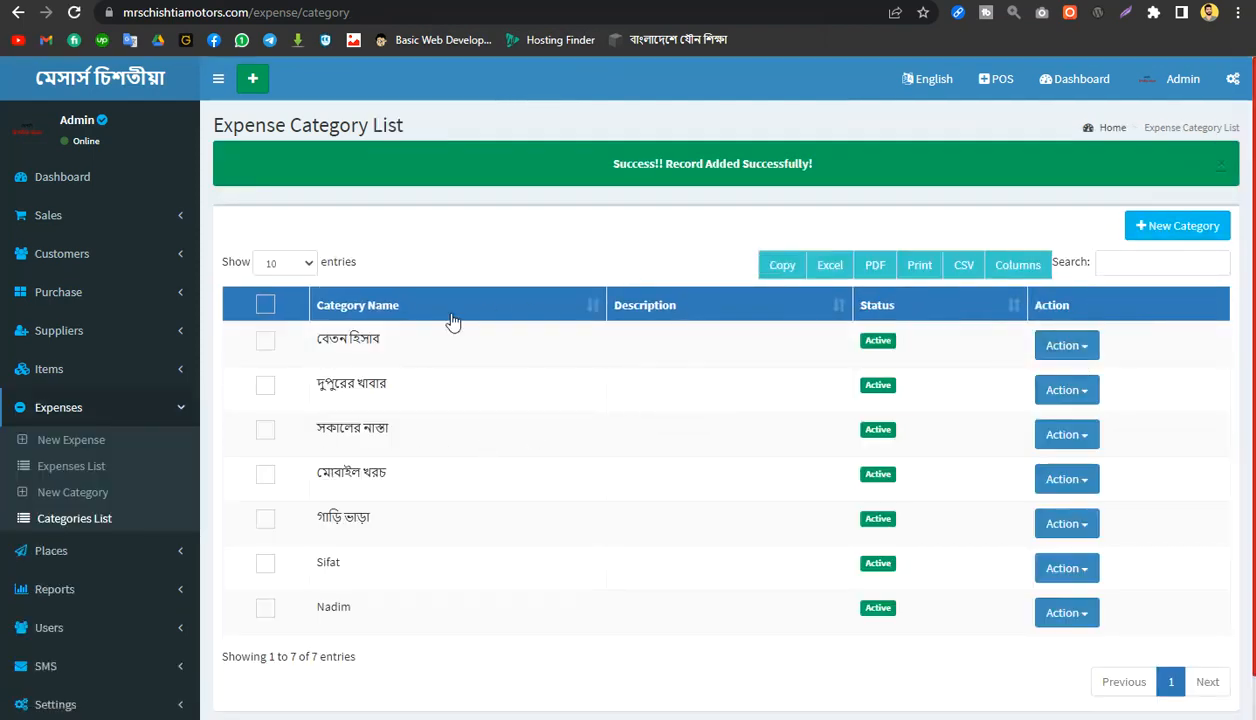
# Step: Start a new expense entry dated 01-06-2022 and assign it the category বেতন হিসাব
pyautogui.click(1182, 236)
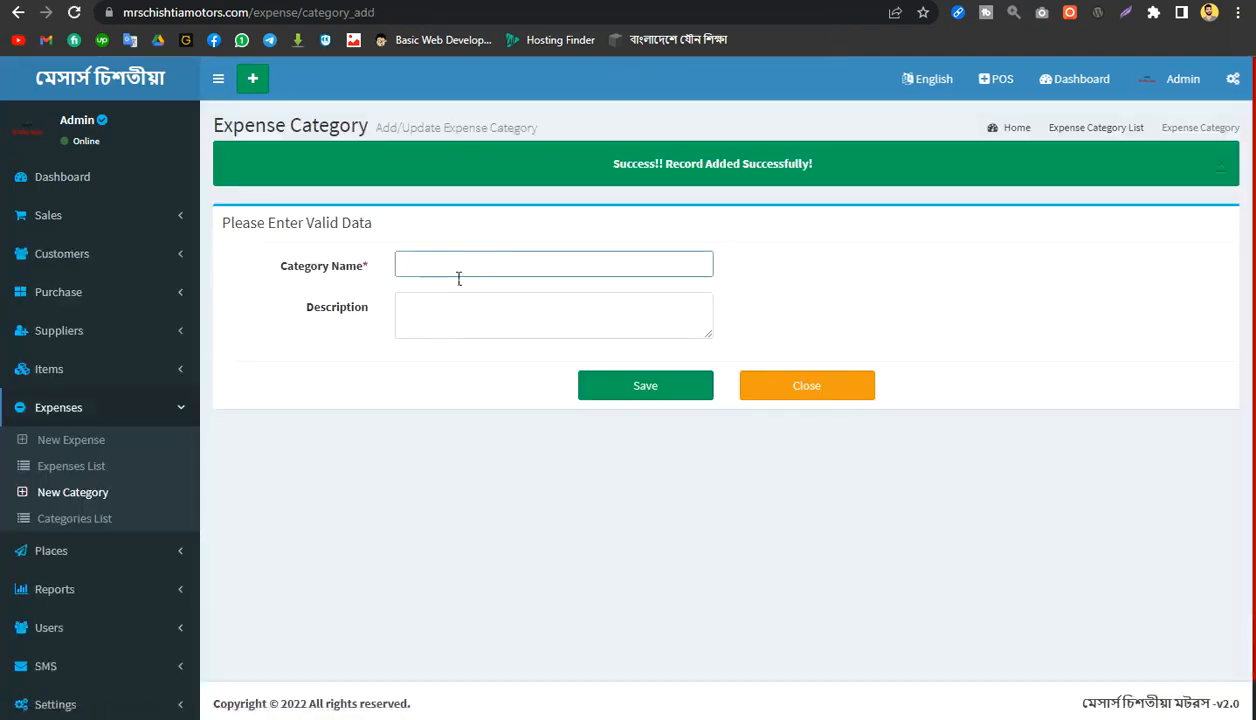
pyautogui.click(45, 449)
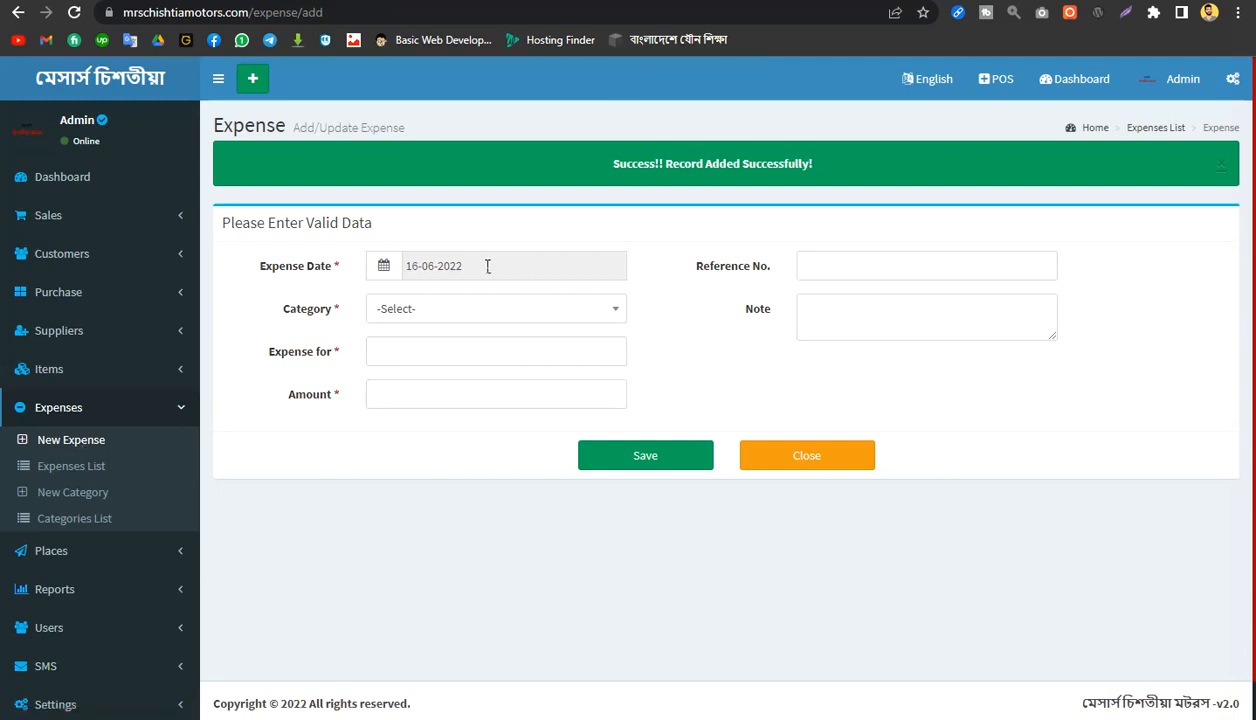
pyautogui.click(486, 264)
pyautogui.click(498, 352)
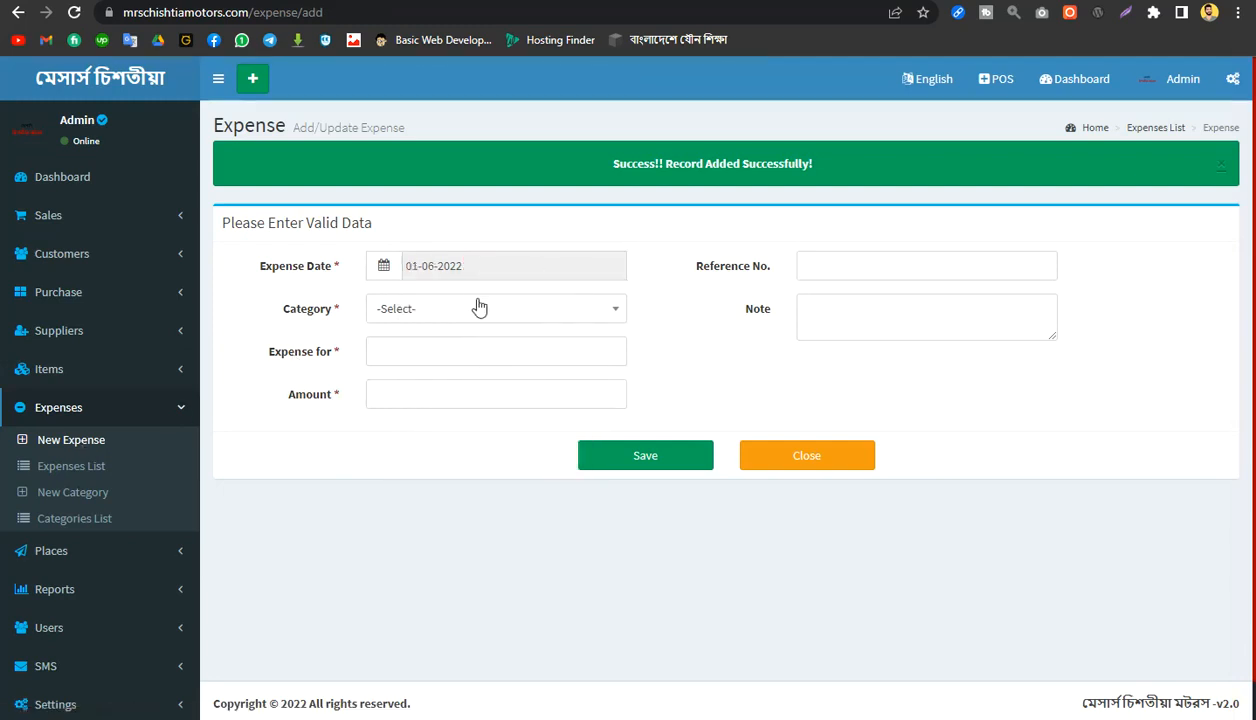
pyautogui.click(449, 308)
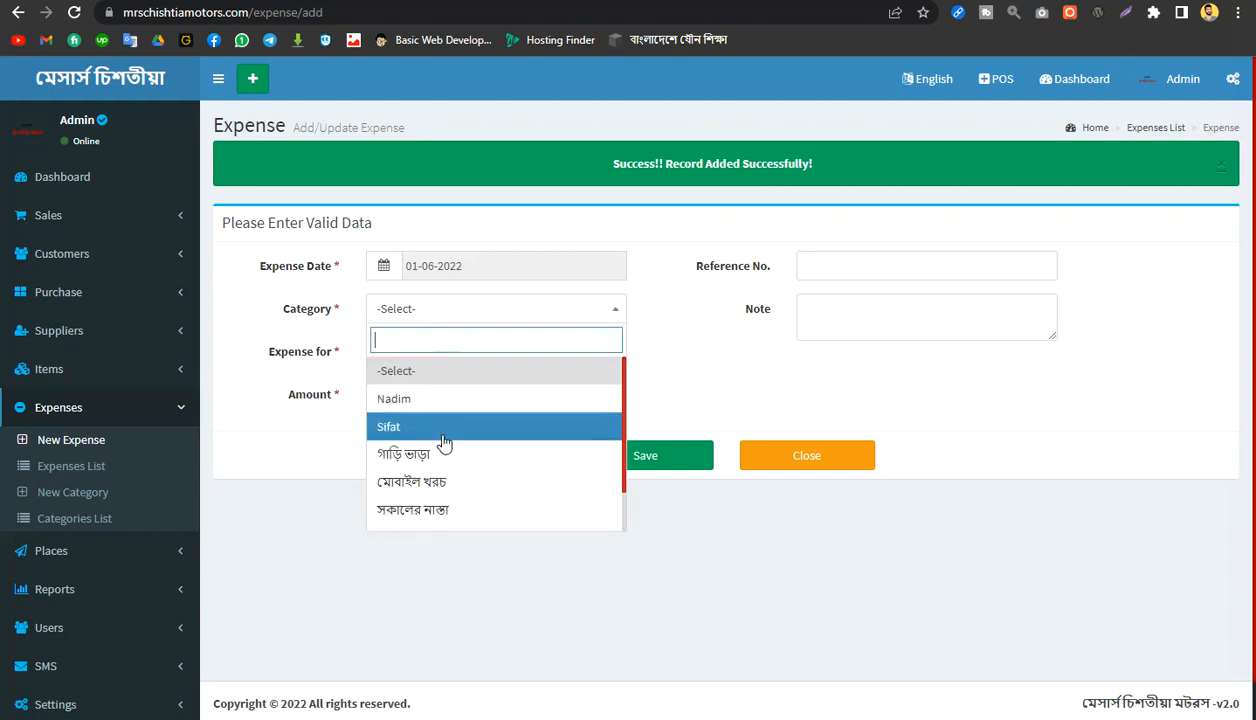
pyautogui.scroll(-1, 462, 448)
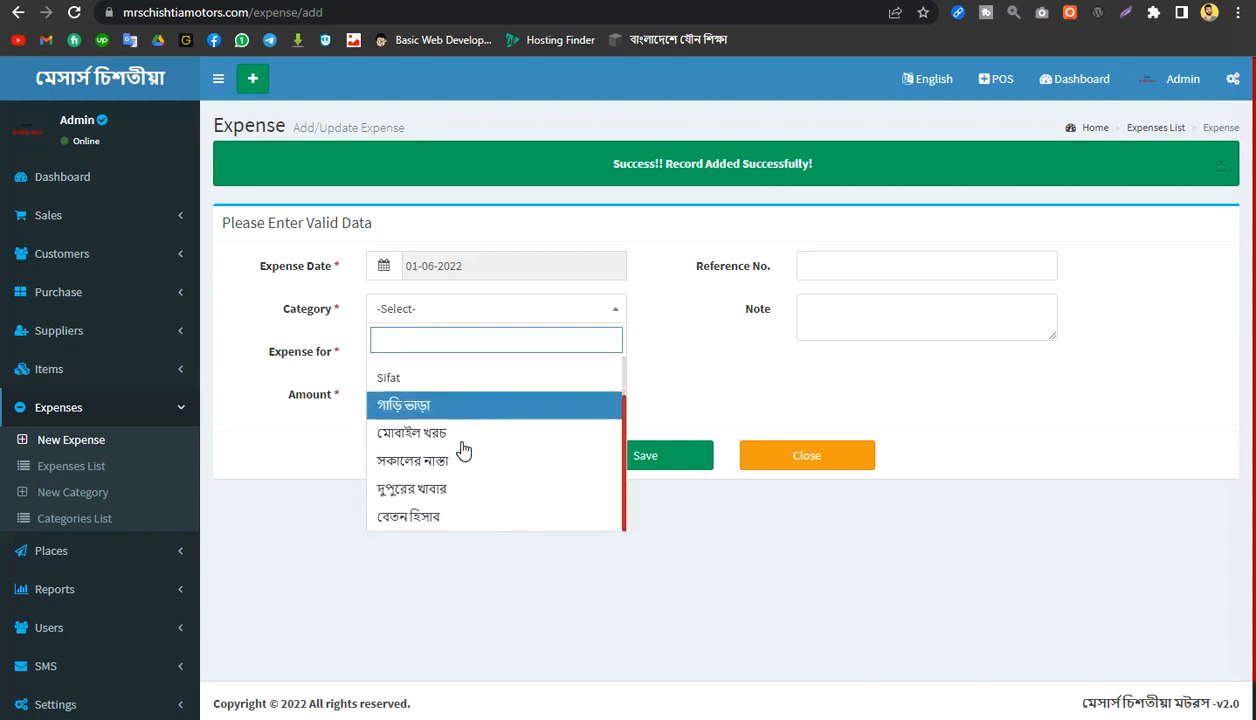
pyautogui.click(432, 517)
# Step: Enter the recipient's full name and an amount of 5000 for the বেতন হিসাব expense, and save the record
pyautogui.click(408, 355)
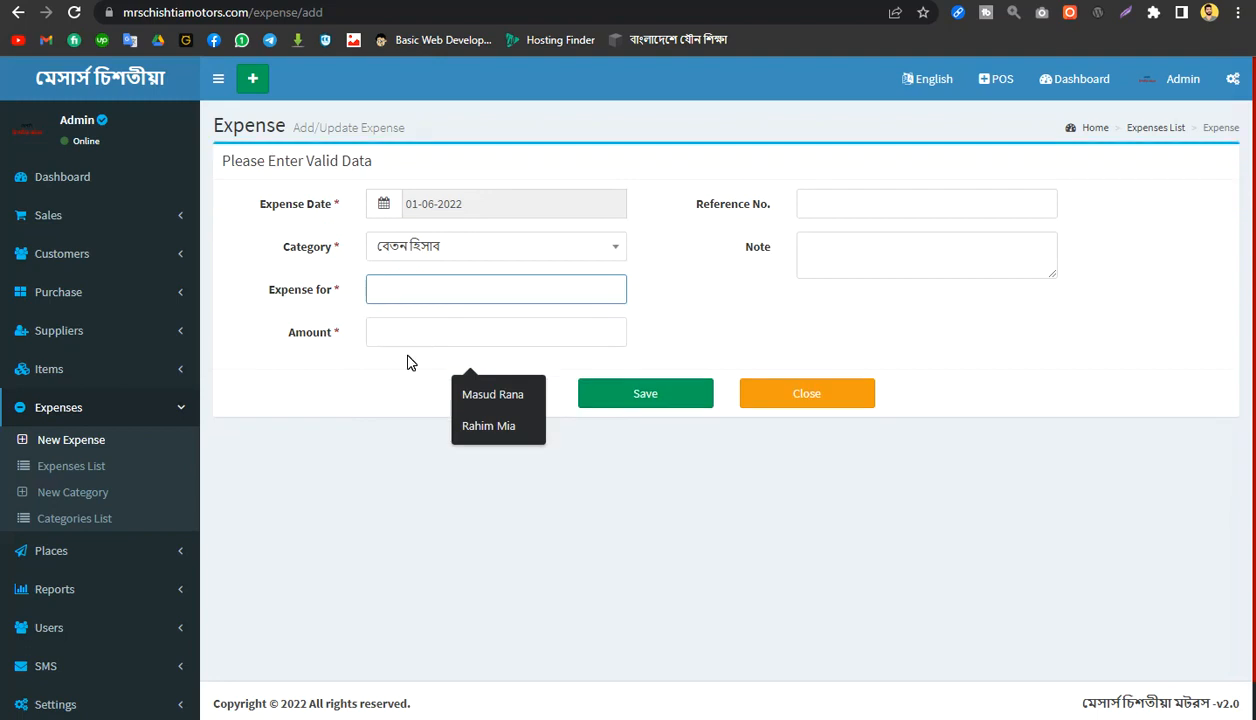
pyautogui.click(494, 394)
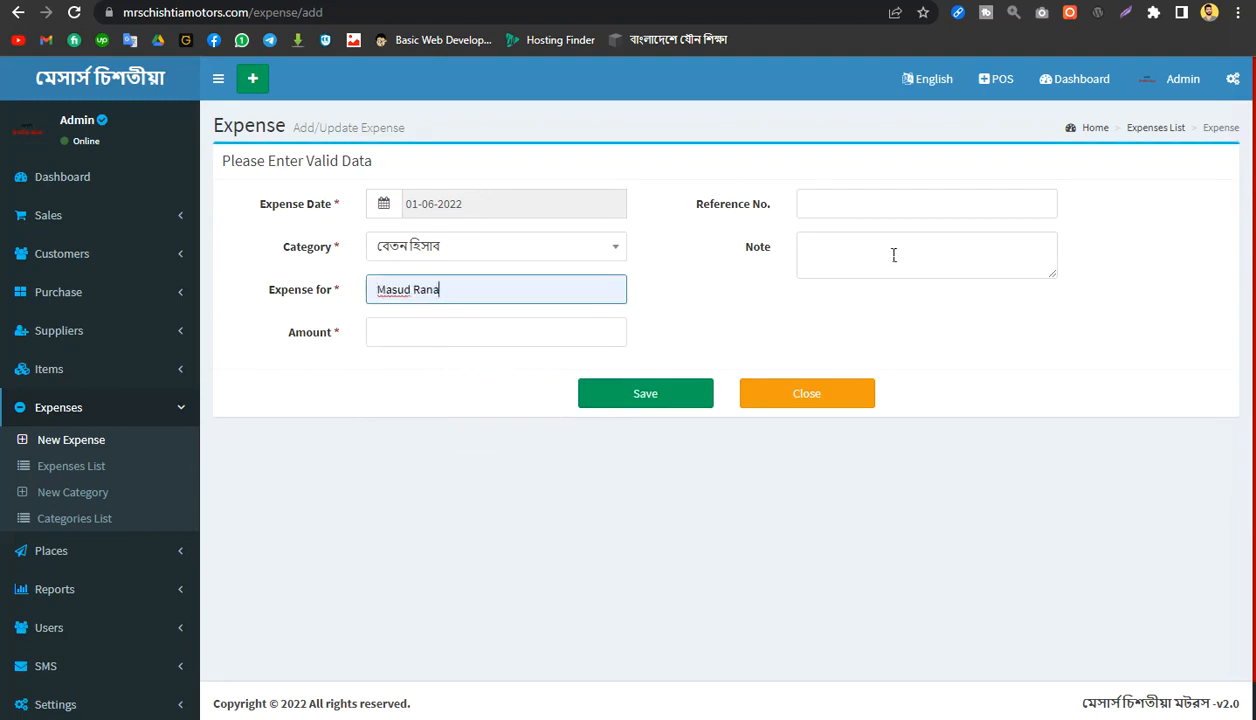
pyautogui.click(443, 340)
pyautogui.write('5000')
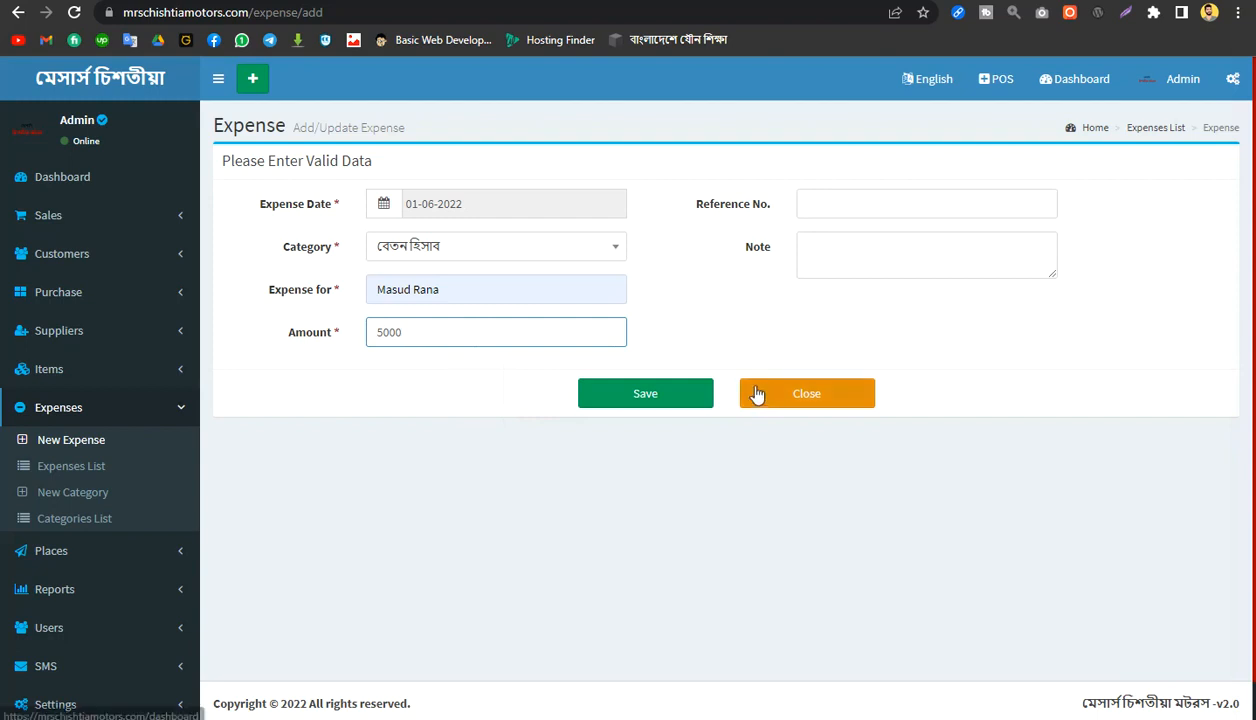
pyautogui.click(655, 405)
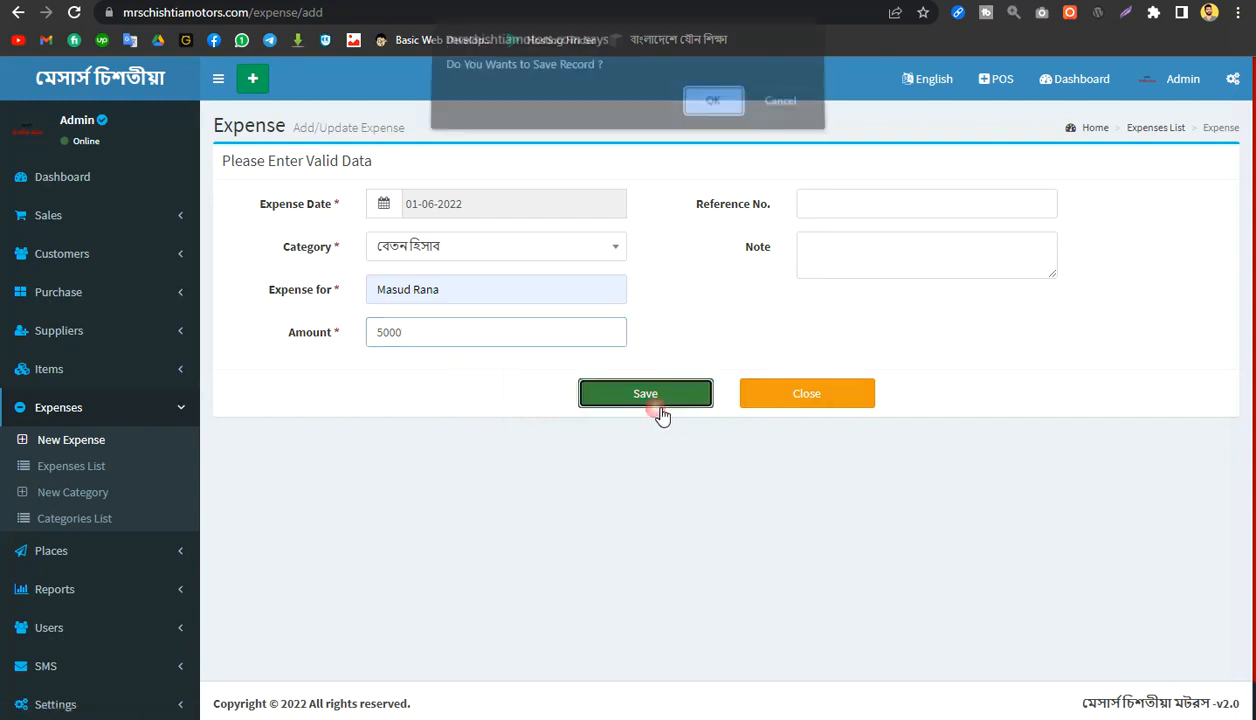
pyautogui.press('Return')
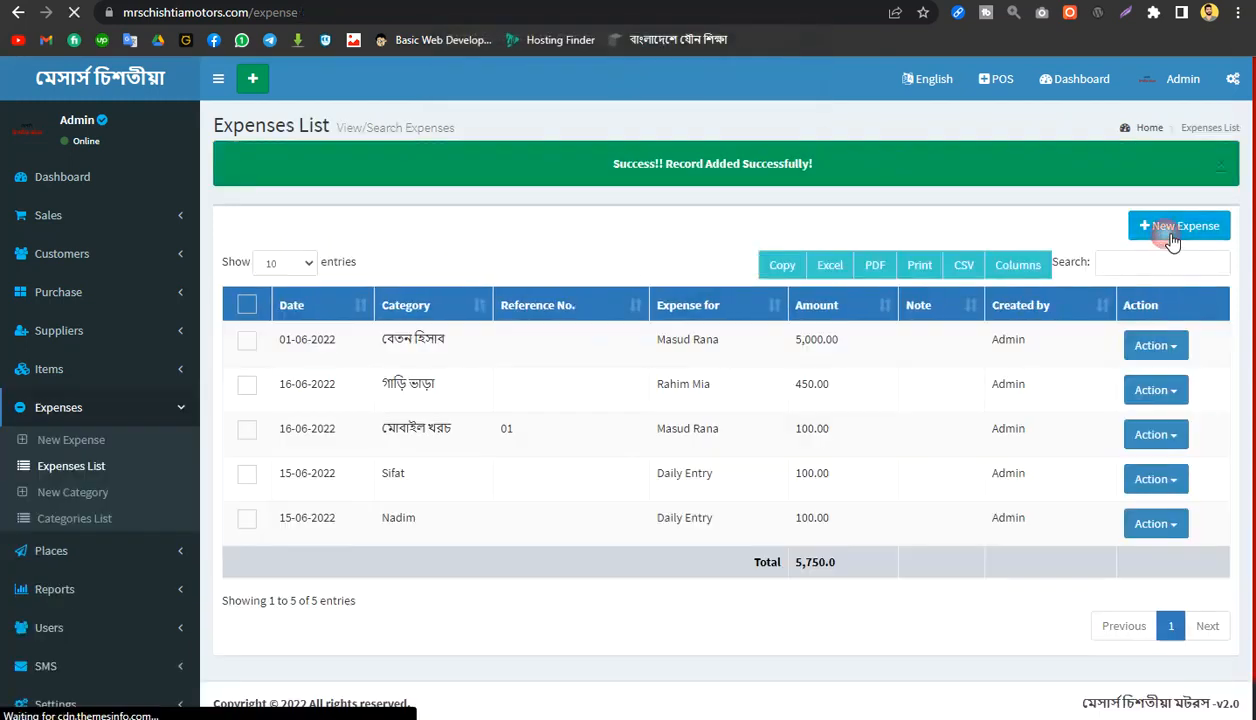
# Step: Start another expense entry dated 02-06-2022 and assign it the category বেতন হিসাব
pyautogui.click(1174, 241)
pyautogui.click(455, 263)
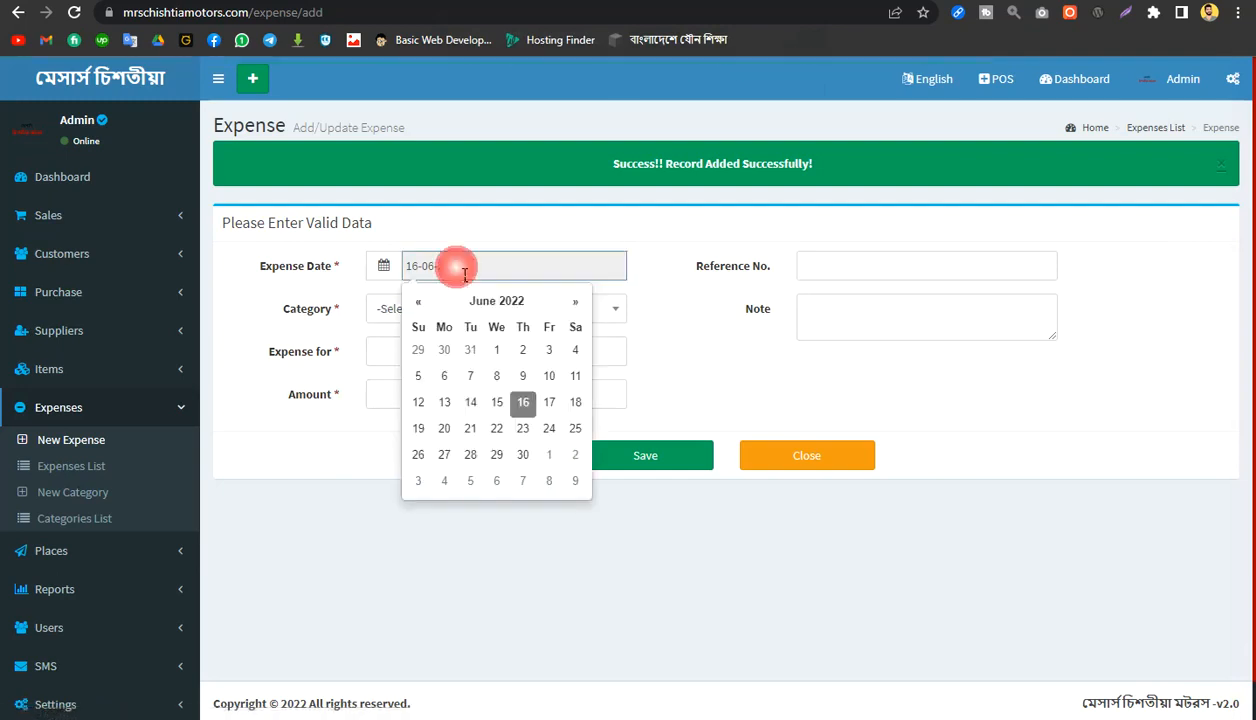
pyautogui.click(523, 345)
pyautogui.click(431, 317)
pyautogui.scroll(-1, 449, 463)
pyautogui.click(443, 520)
# Step: Enter the second employee's name and an amount of 8000 for the salary expense, and save the record
pyautogui.click(415, 353)
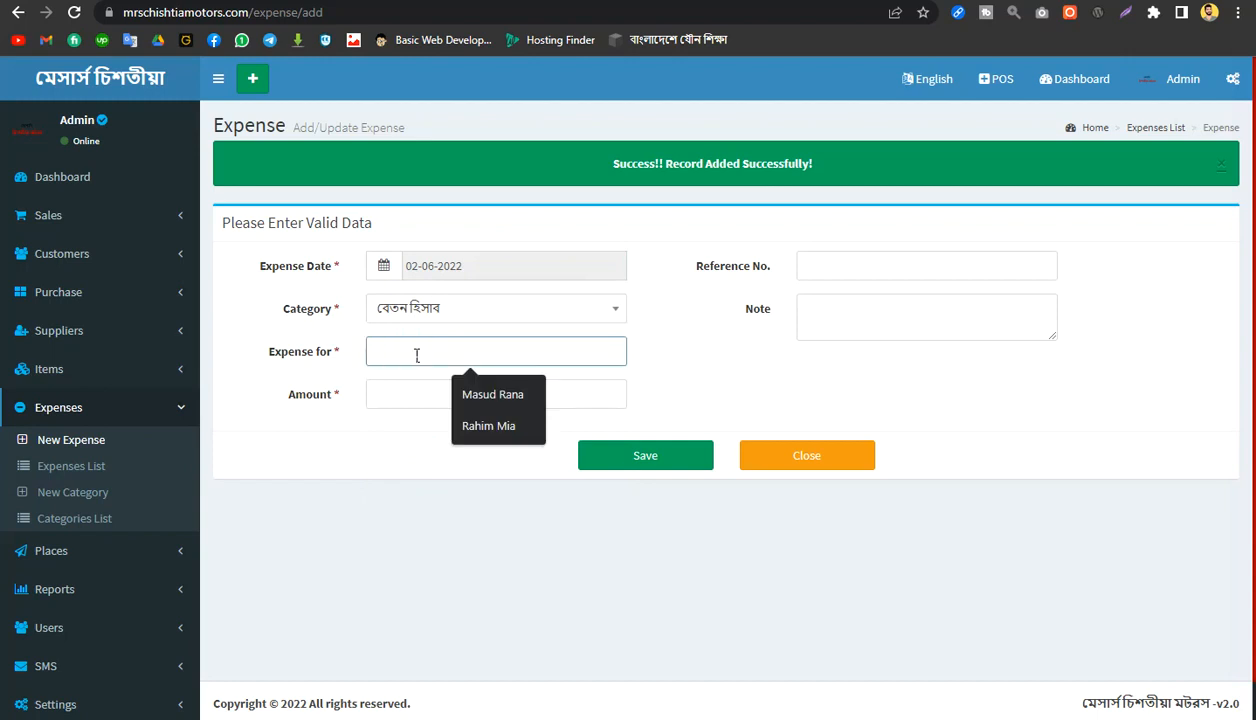
pyautogui.write('Sifat')
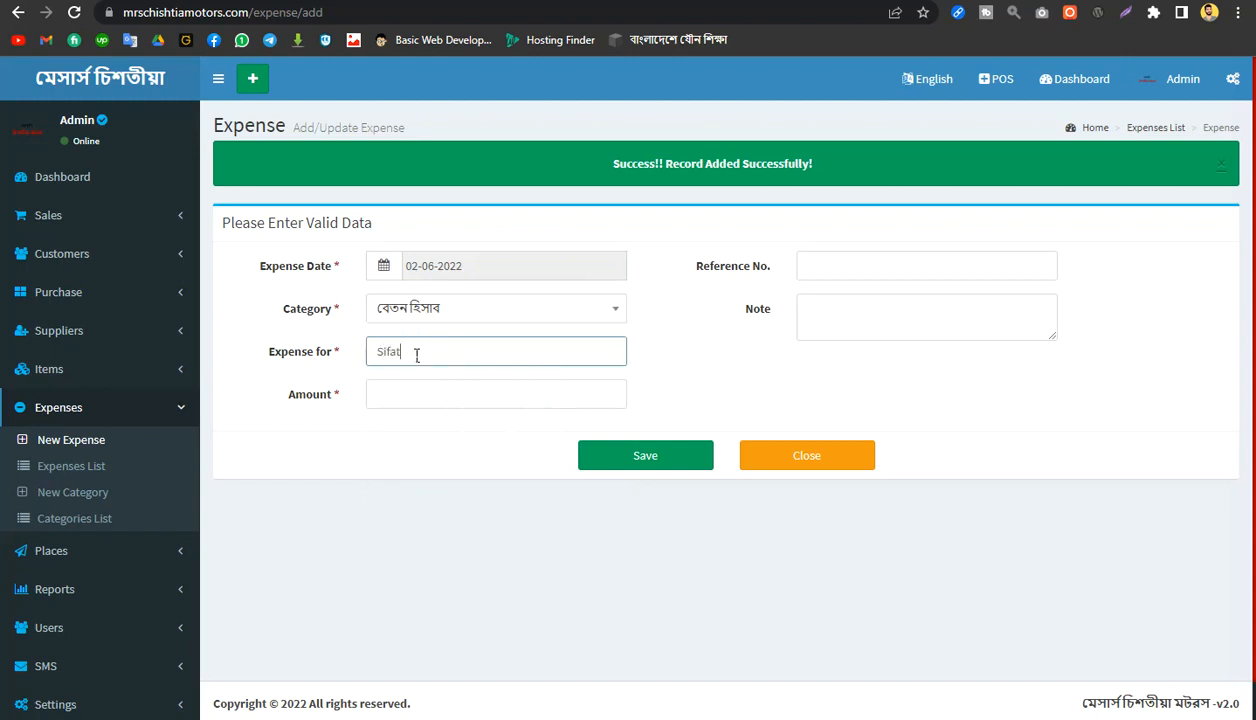
pyautogui.click(429, 395)
pyautogui.write('8000')
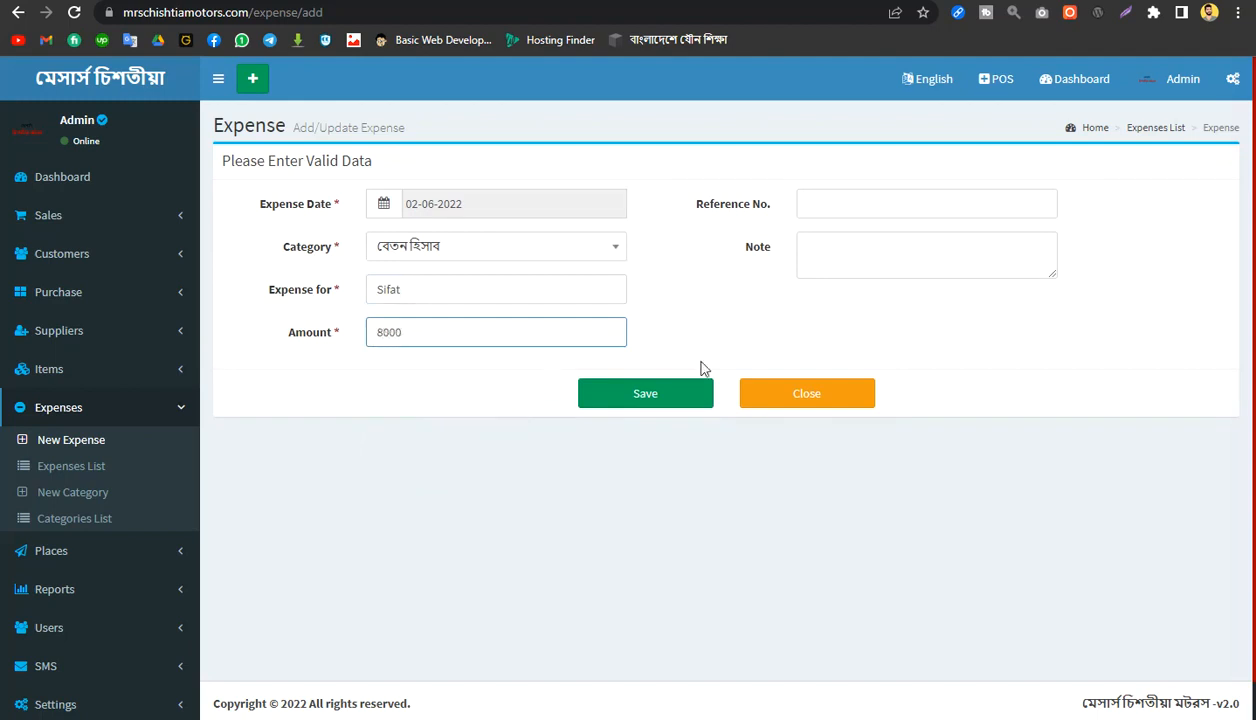
pyautogui.click(666, 398)
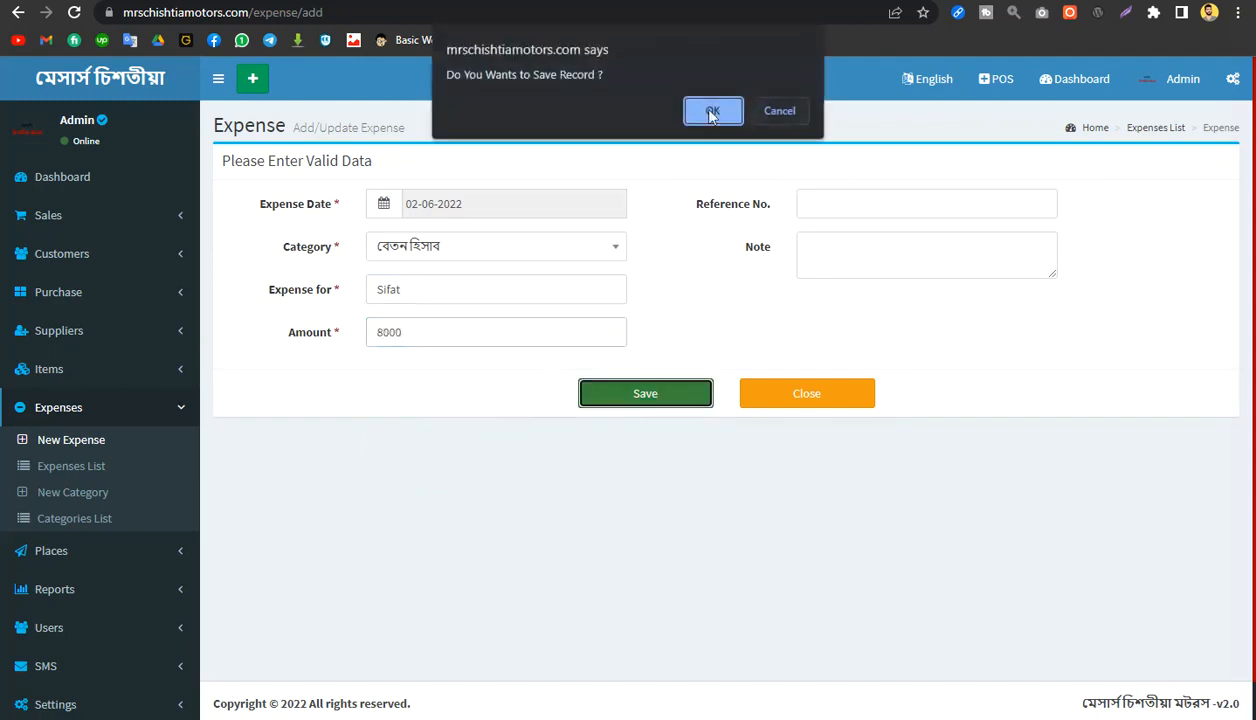
pyautogui.click(708, 112)
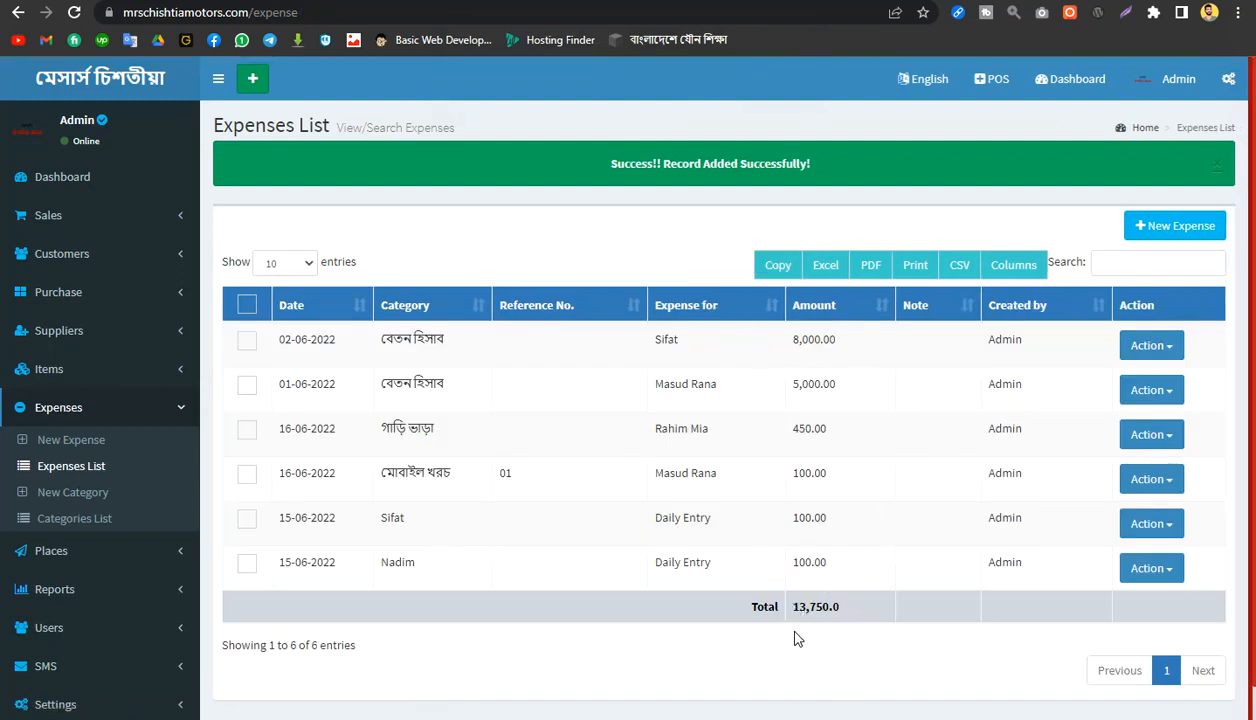
# Step: Review the expenses list, checking the overall total and the category, recipient and amount of the two বেতন হিসাব entries
pyautogui.moveTo(792, 607); pyautogui.dragTo(878, 622)
pyautogui.scroll(-1, 883, 633)
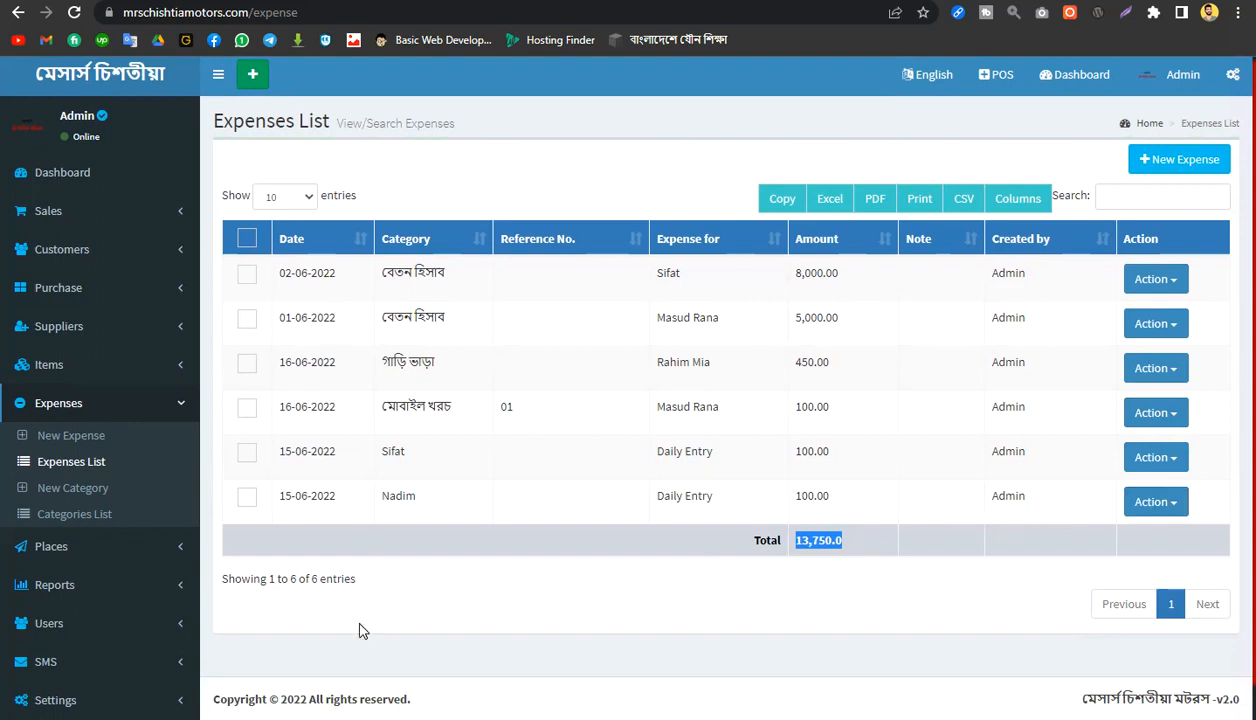
pyautogui.click(621, 648)
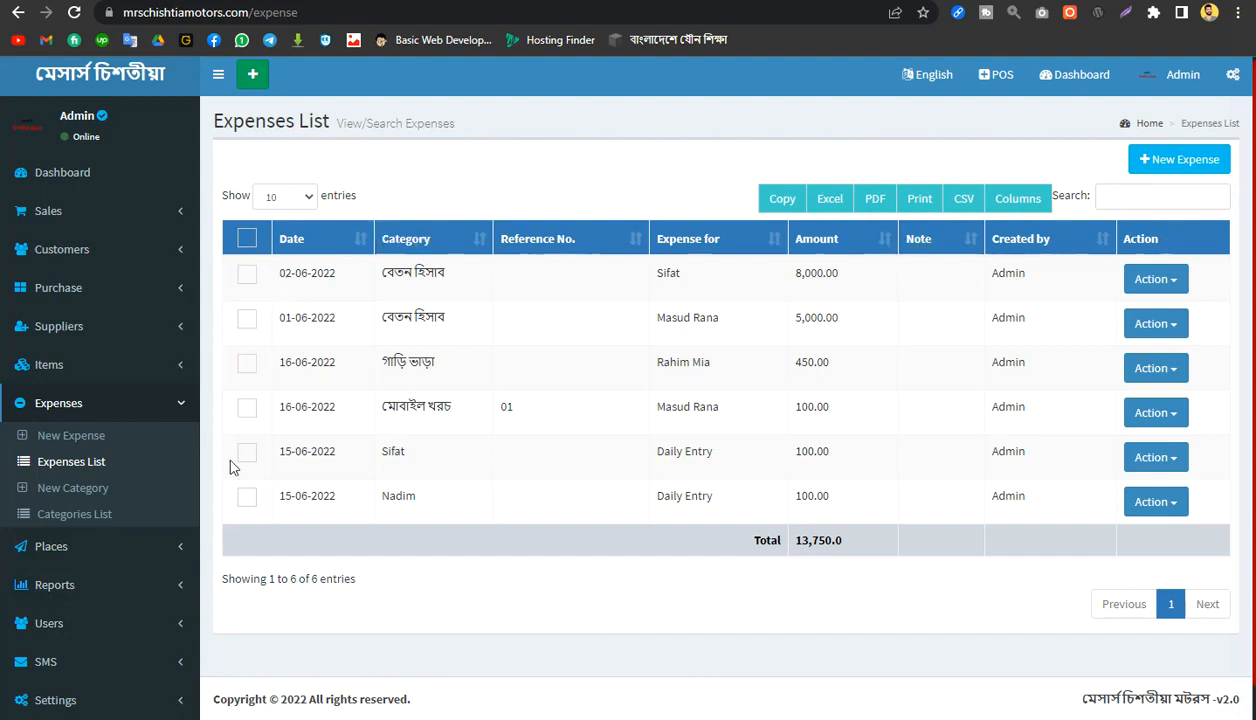
pyautogui.scroll(1, 440, 192)
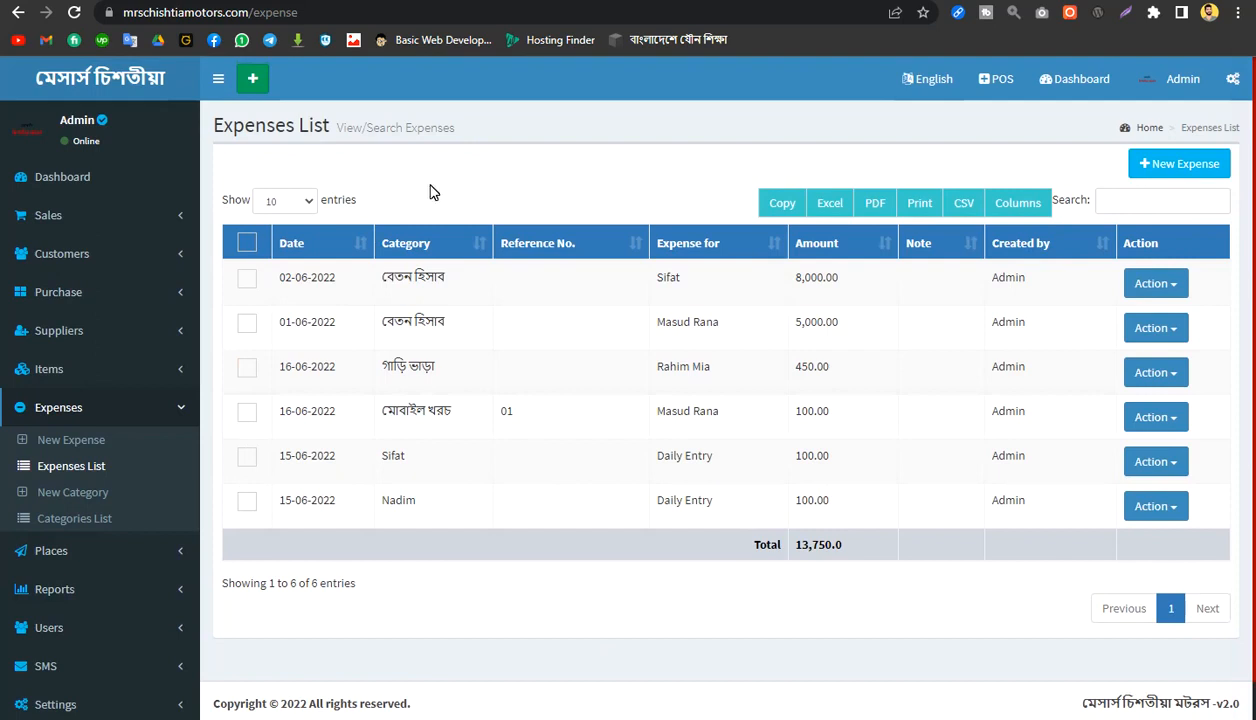
pyautogui.scroll(-1, 462, 238)
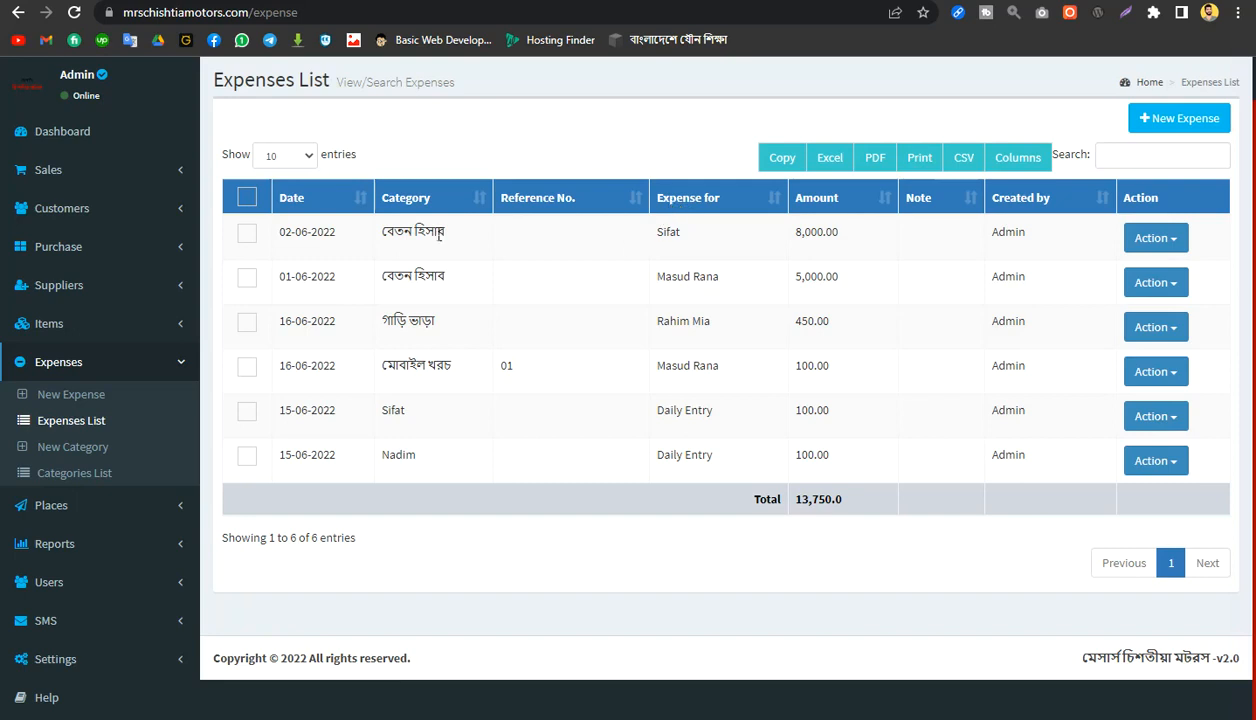
pyautogui.moveTo(380, 234); pyautogui.dragTo(570, 235)
pyautogui.moveTo(657, 236); pyautogui.dragTo(786, 247)
pyautogui.click(420, 280)
pyautogui.moveTo(395, 276); pyautogui.dragTo(972, 287)
pyautogui.click(1035, 280)
# Step: Edit the বেতন হিসাব expense dated 02-06-2022, set its amount to 10000.00 and save the update
pyautogui.click(1162, 242)
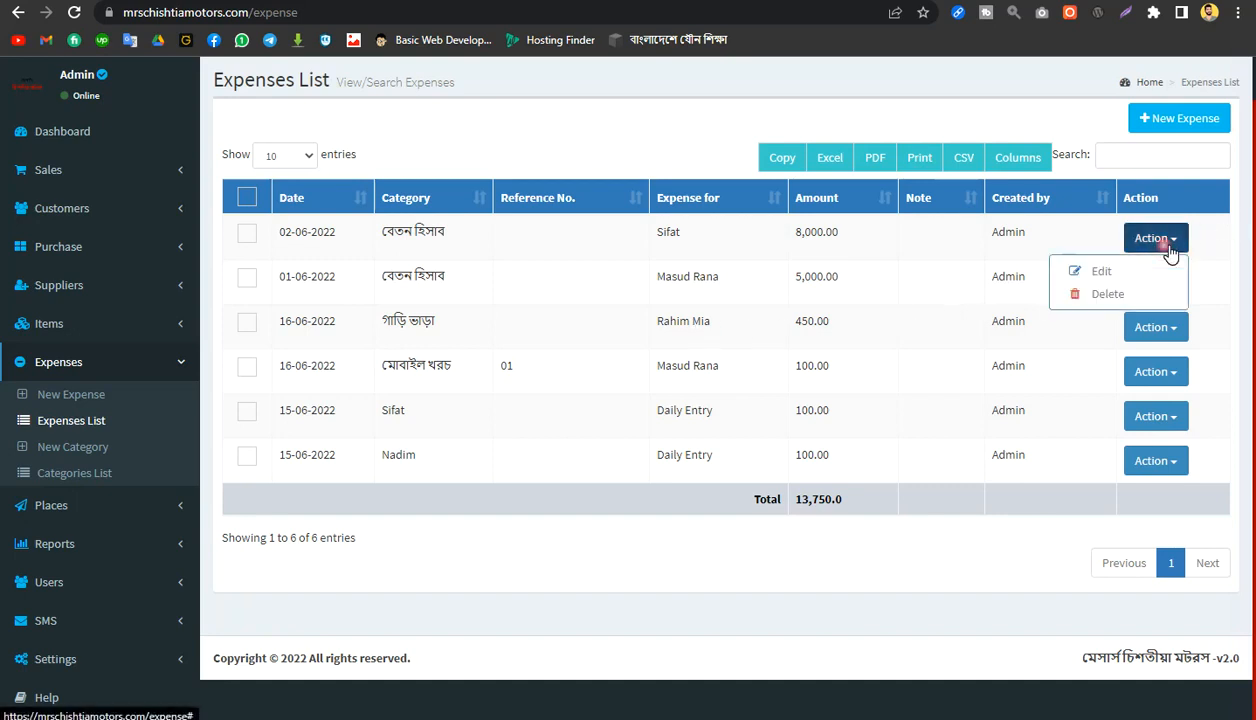
pyautogui.click(1088, 270)
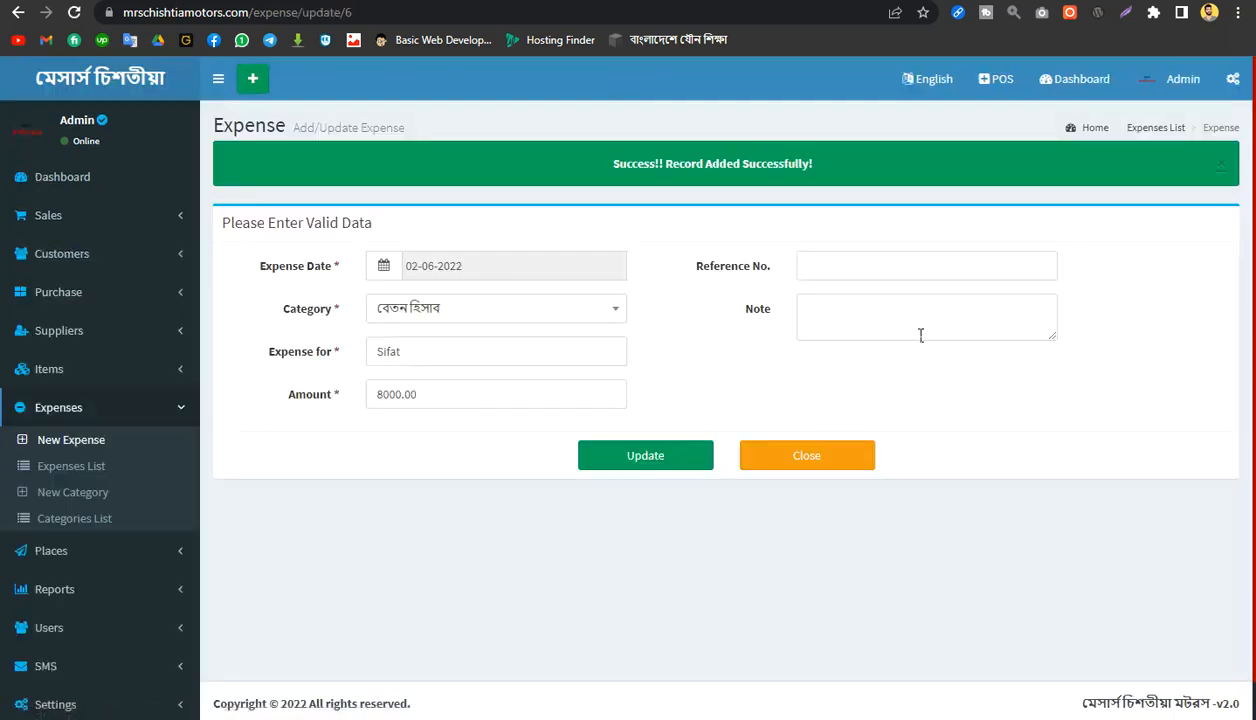
pyautogui.moveTo(410, 397); pyautogui.dragTo(376, 396)
pyautogui.write('10')
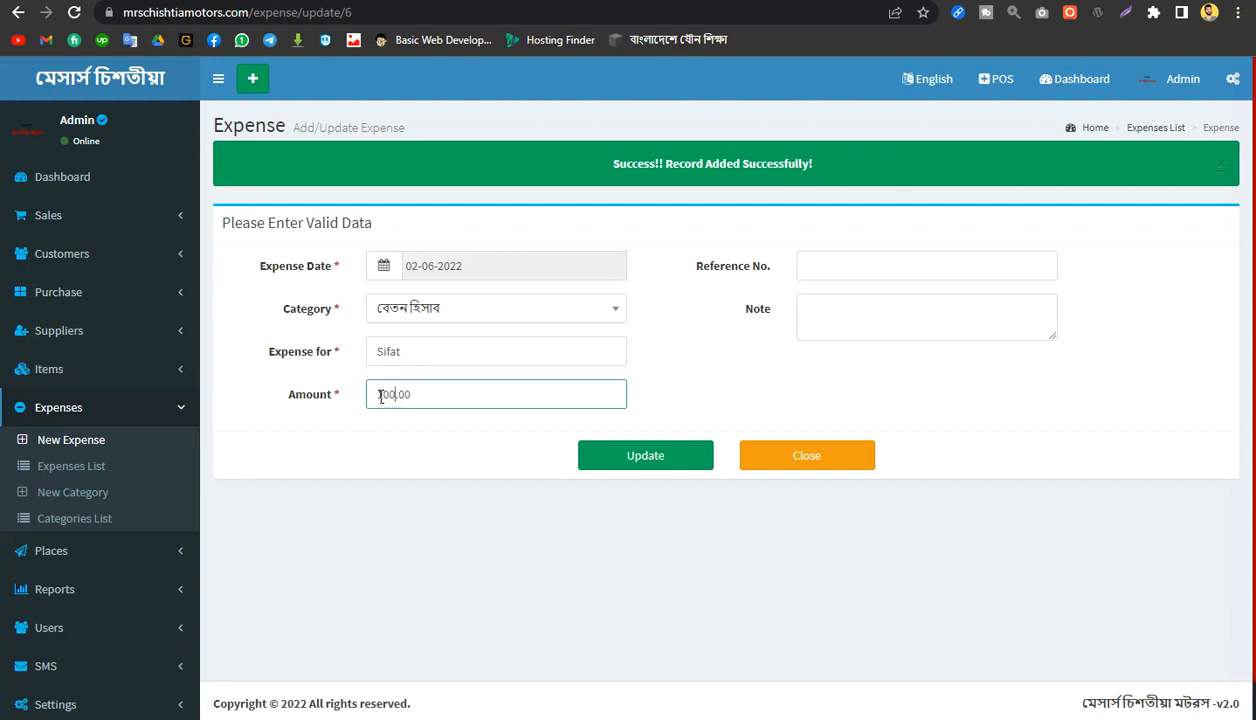
pyautogui.click(688, 464)
pyautogui.click(713, 110)
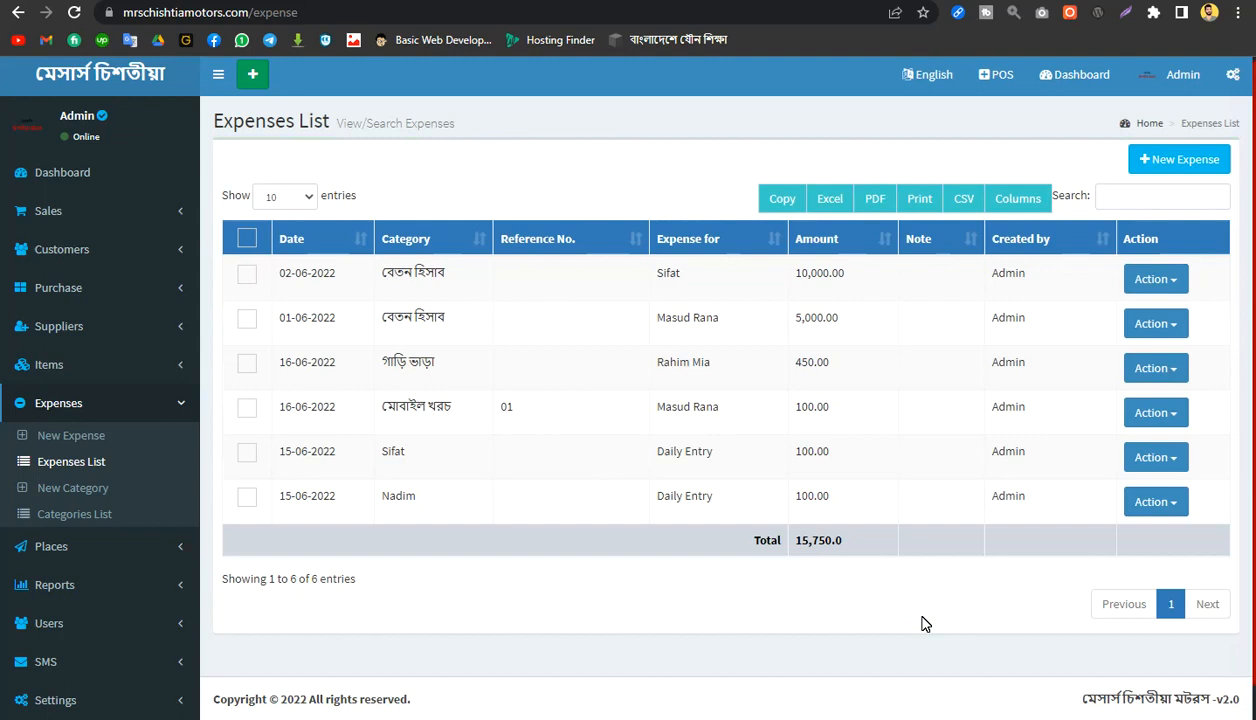
pyautogui.click(113, 369)
pyautogui.click(115, 370)
pyautogui.click(115, 370)
pyautogui.click(115, 370)
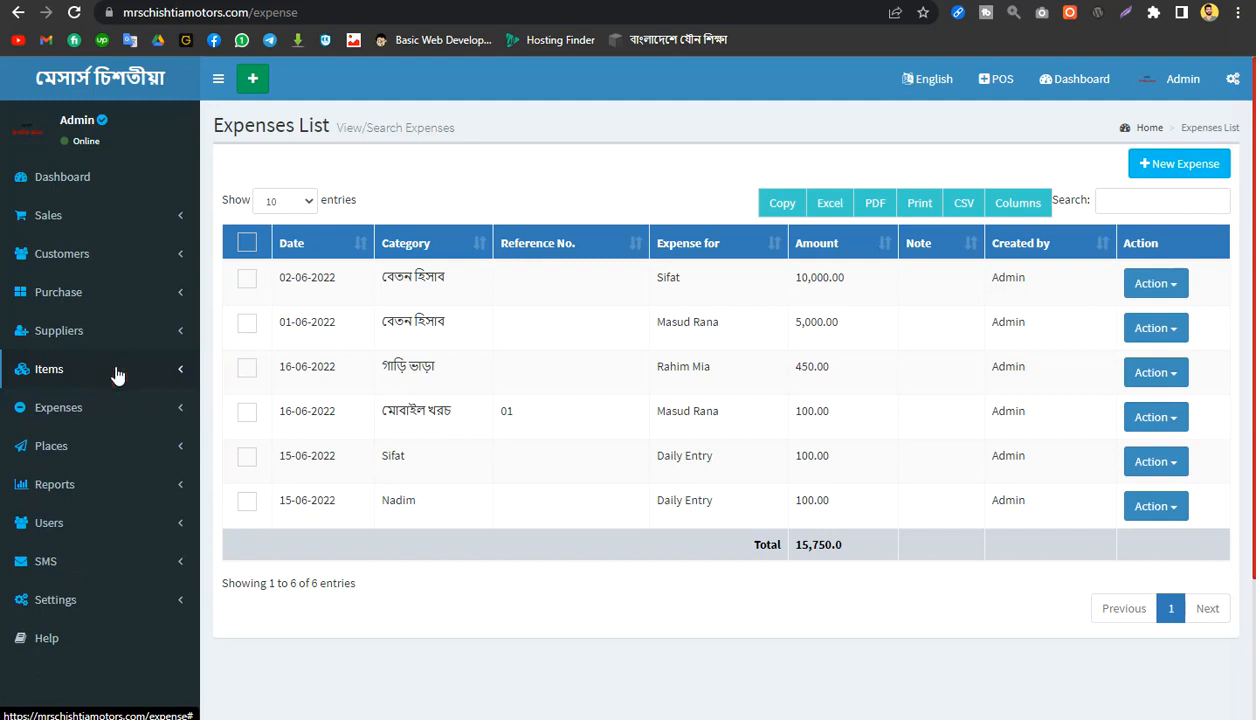
pyautogui.click(162, 486)
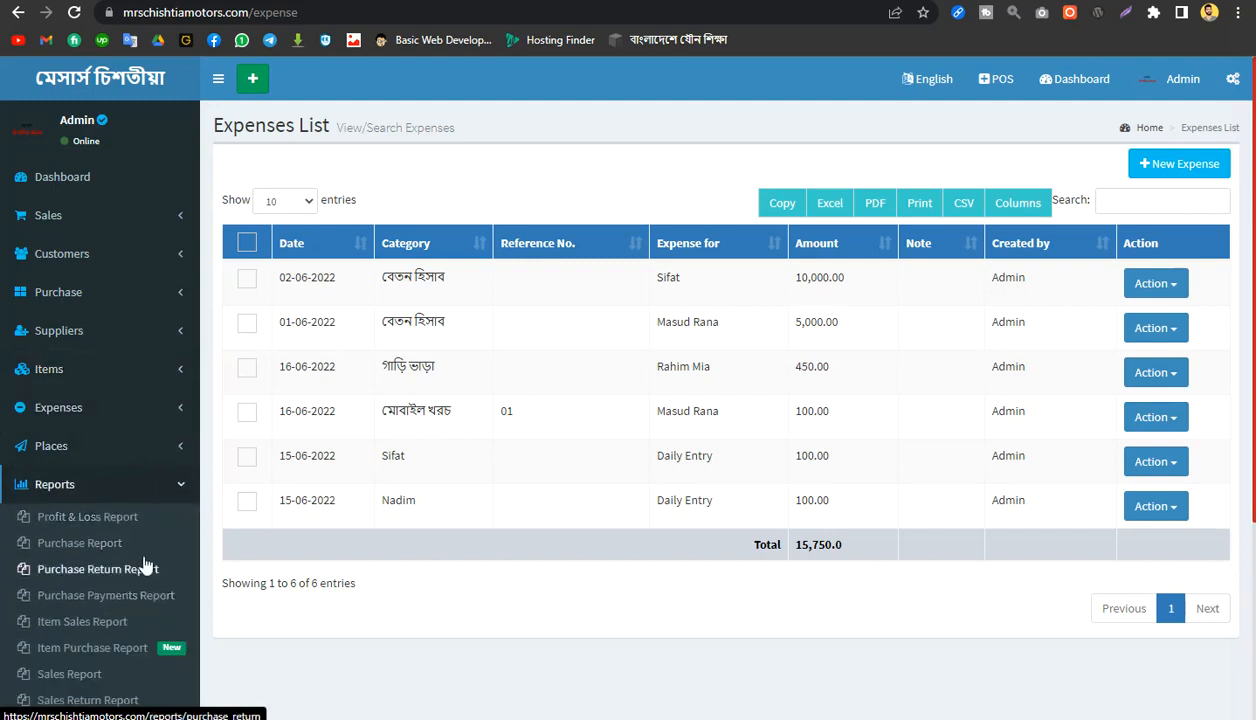
pyautogui.scroll(-2, 60, 510)
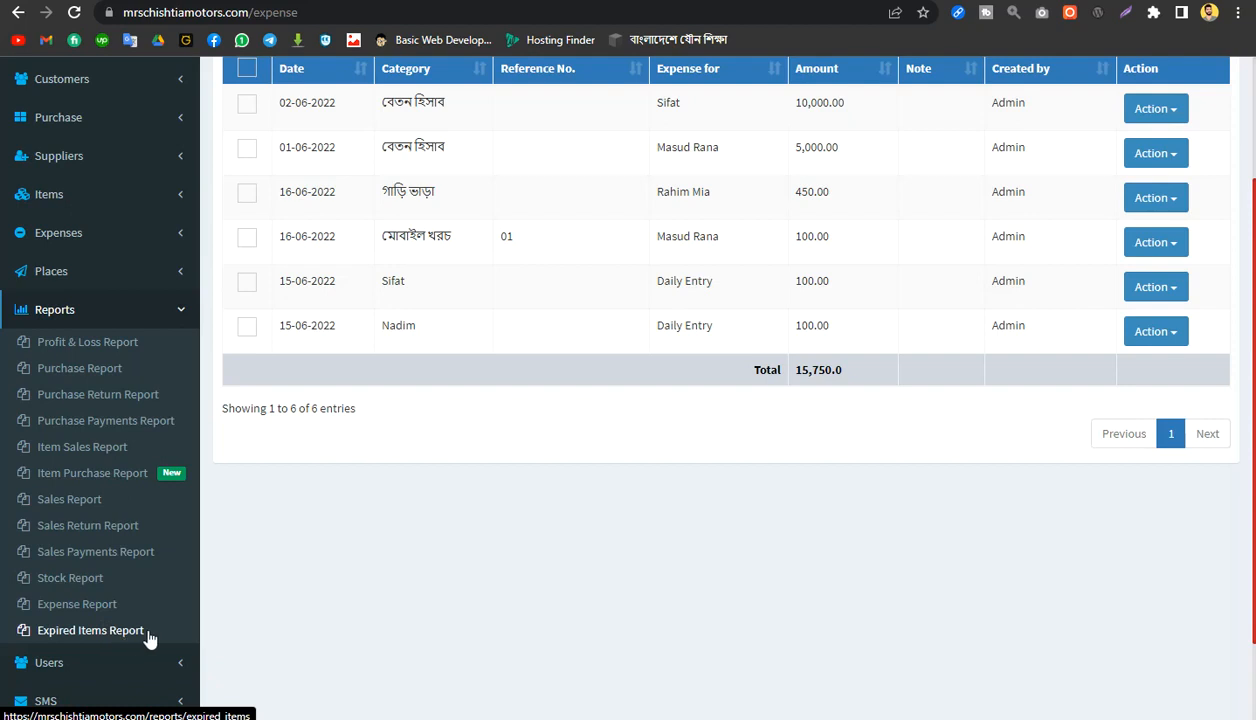
pyautogui.click(179, 310)
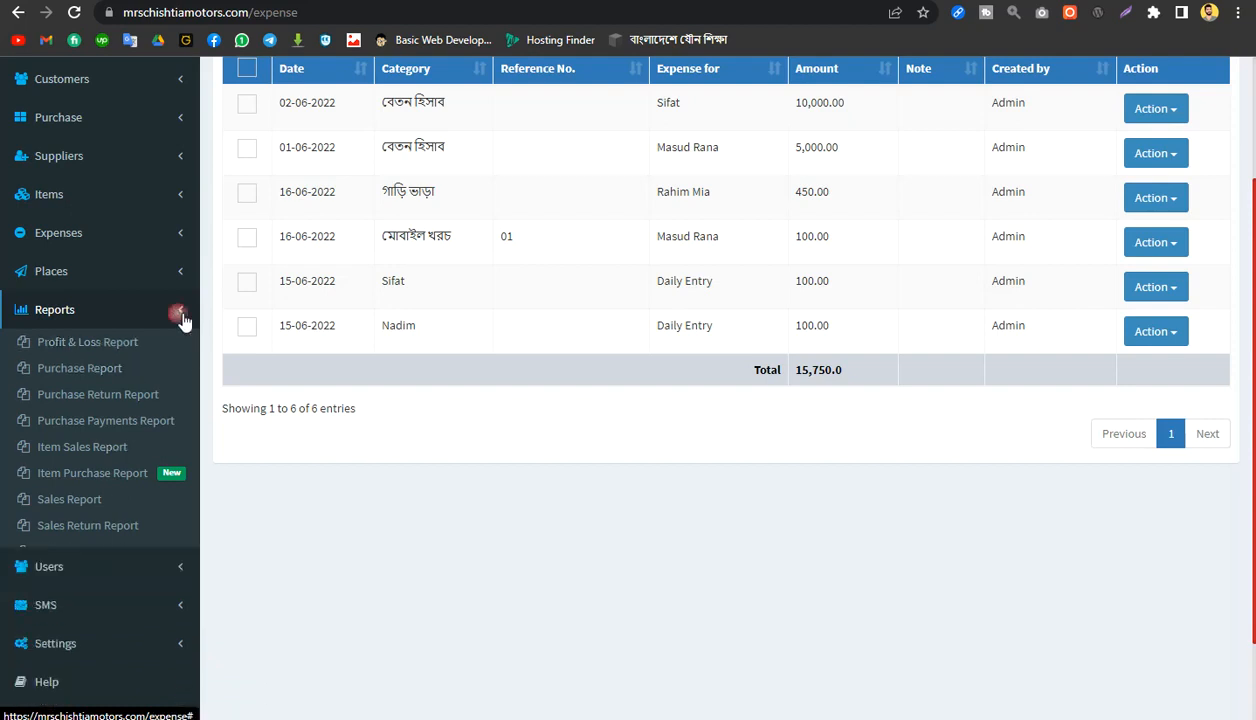
pyautogui.scroll(3, 487, 395)
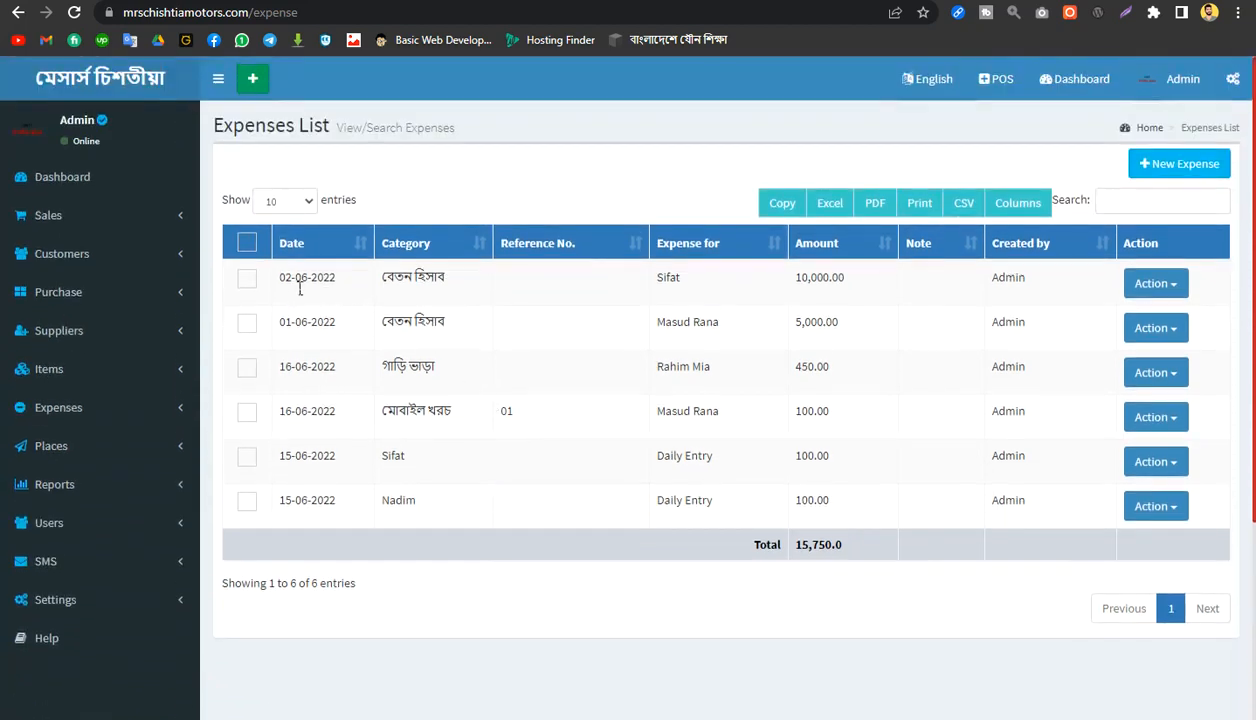
pyautogui.click(247, 279)
pyautogui.click(249, 282)
pyautogui.click(249, 324)
pyautogui.click(247, 280)
pyautogui.click(250, 322)
pyautogui.click(249, 281)
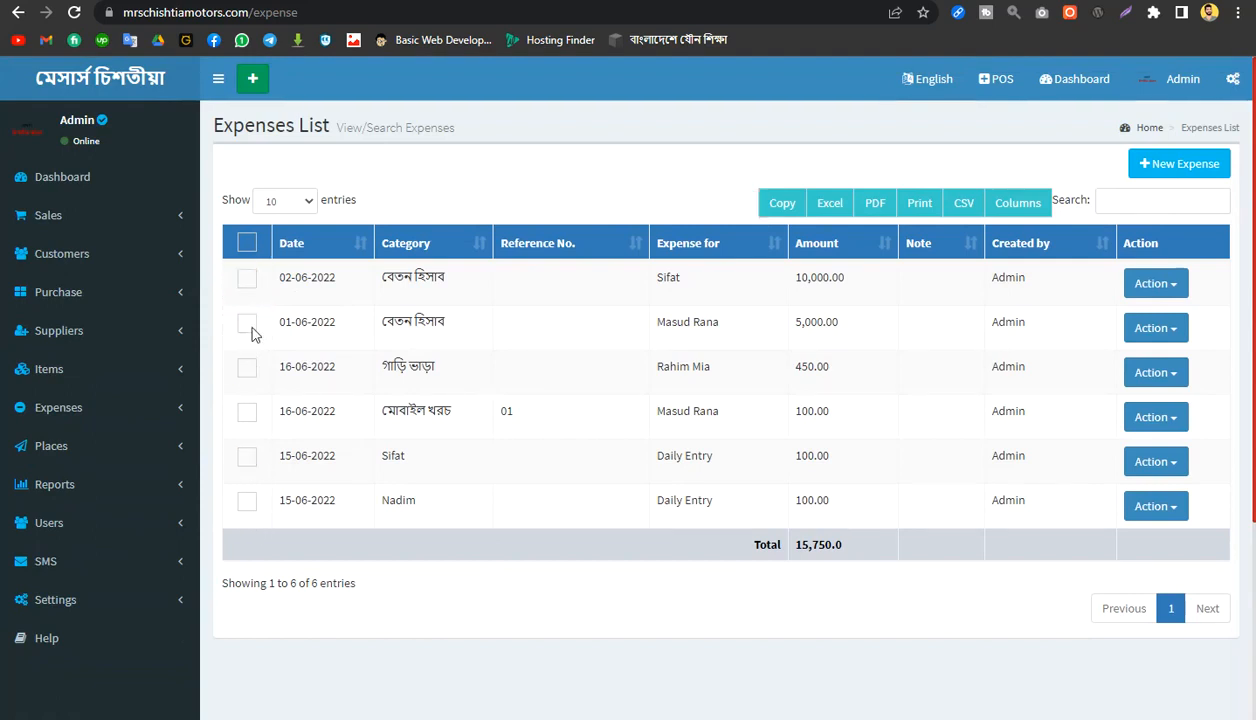
# Step: Examine the category, recipient and amount of the recorded expenses in the expenses list
pyautogui.moveTo(417, 280); pyautogui.dragTo(412, 471)
pyautogui.click(426, 620)
pyautogui.click(431, 356)
pyautogui.moveTo(461, 280); pyautogui.dragTo(386, 276)
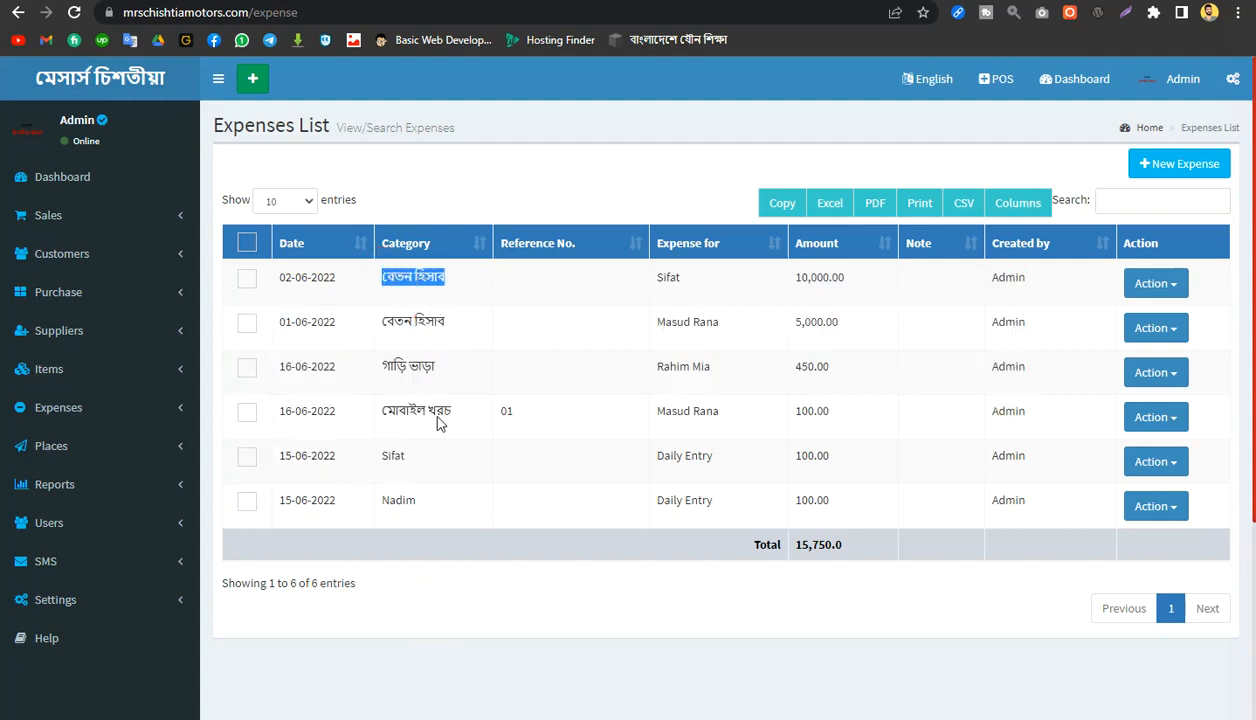
pyautogui.moveTo(705, 270); pyautogui.dragTo(650, 273)
pyautogui.moveTo(722, 329); pyautogui.dragTo(667, 333)
pyautogui.click(692, 332)
pyautogui.click(821, 303)
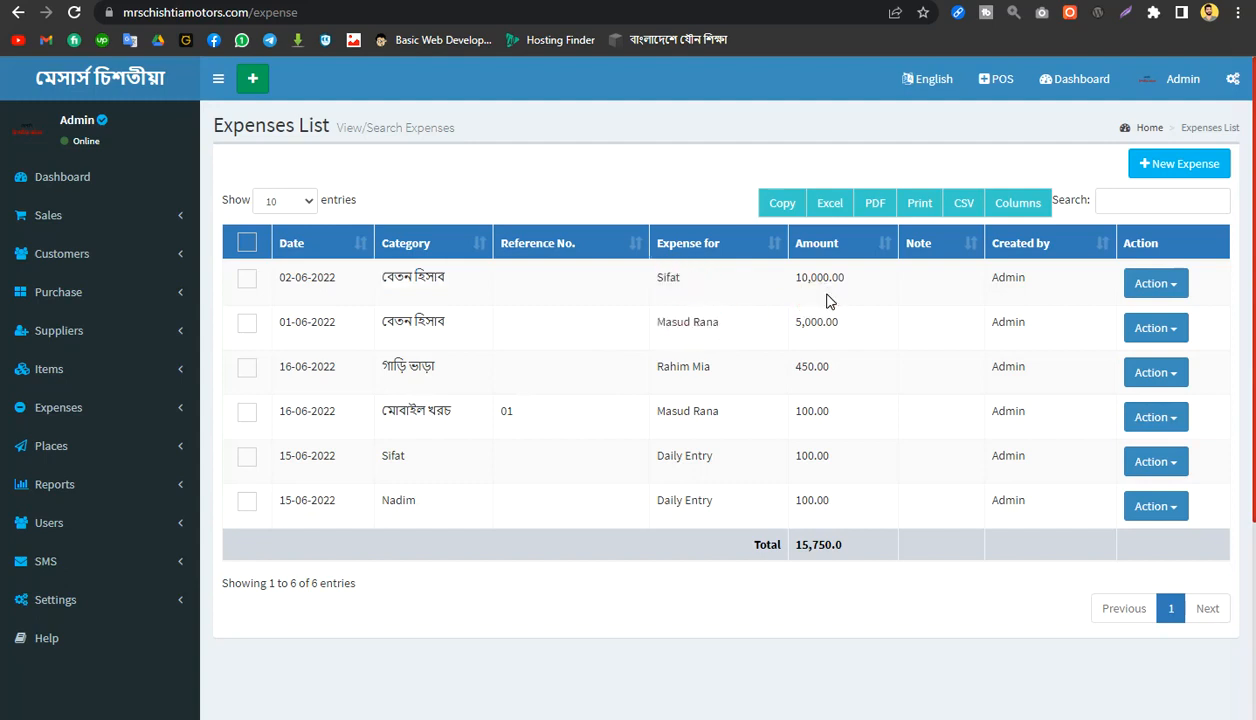
pyautogui.moveTo(844, 281); pyautogui.dragTo(793, 284)
pyautogui.click(824, 379)
pyautogui.click(824, 398)
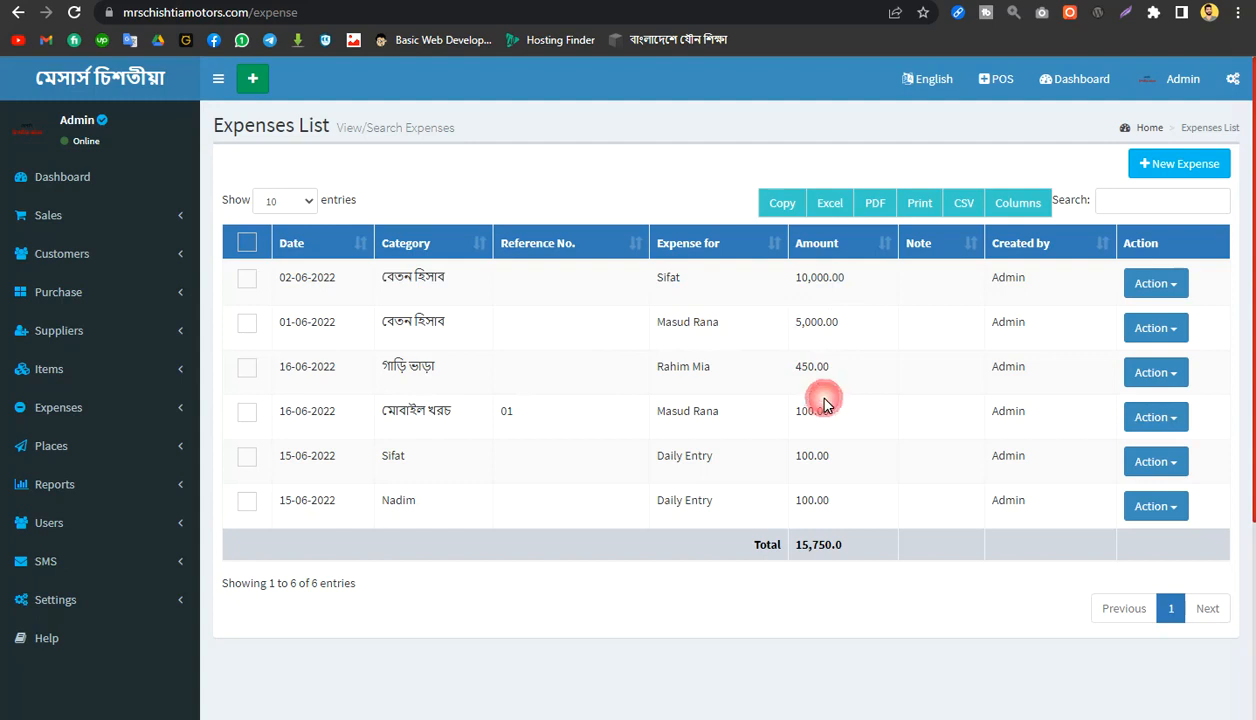